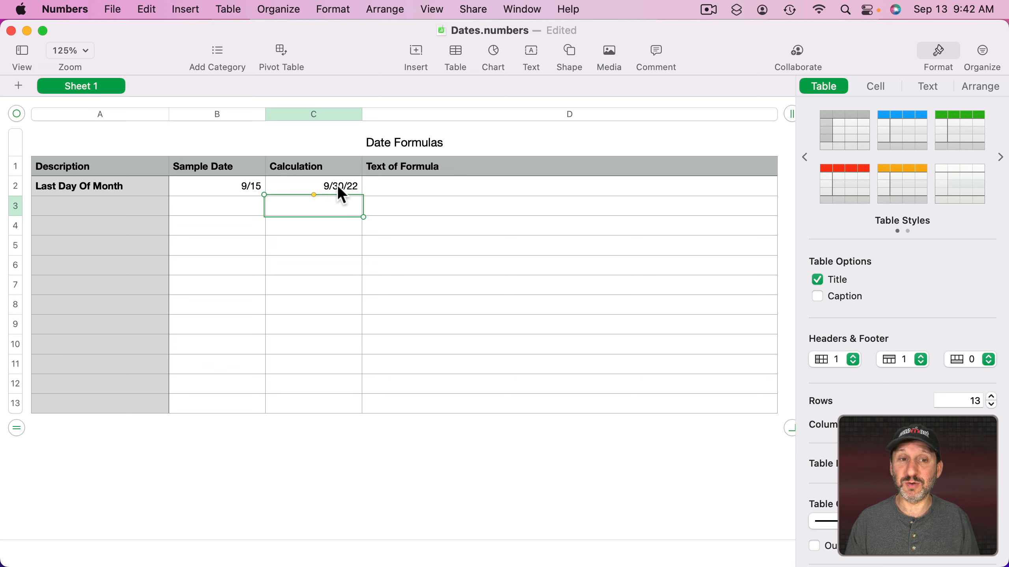
- Change the month offset in C2's EOMONTH formula to 1
double_click(338, 185)
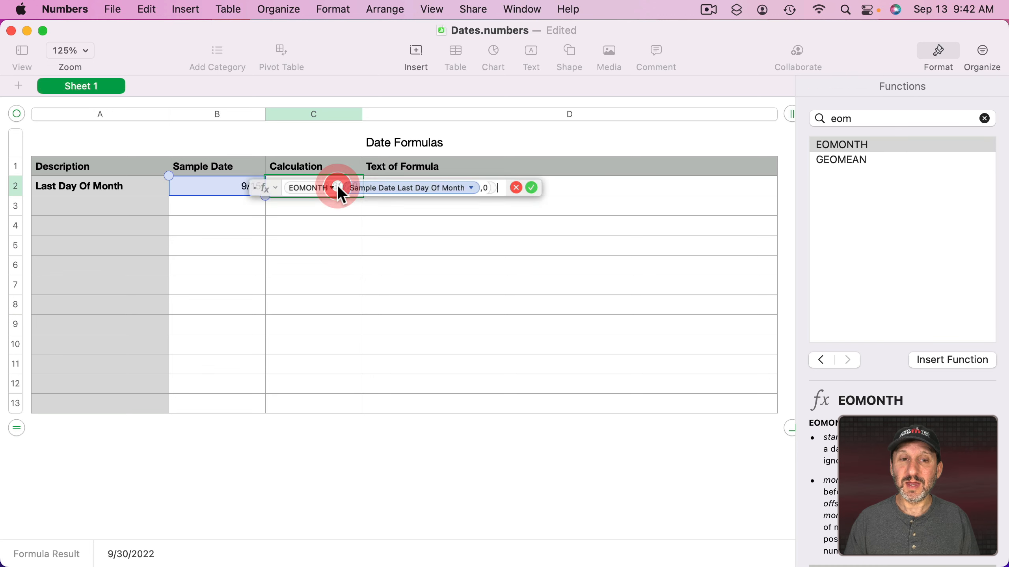
click(499, 186)
click(499, 186)
text(1)
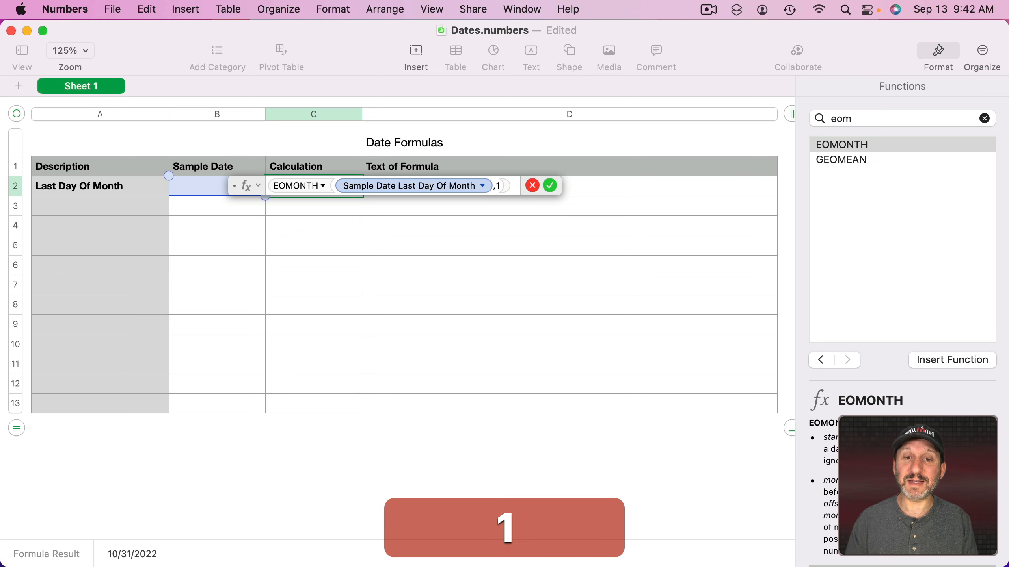
key(Return)
- Change the month offset in C2's EOMONTH formula to -1
double_click(330, 190)
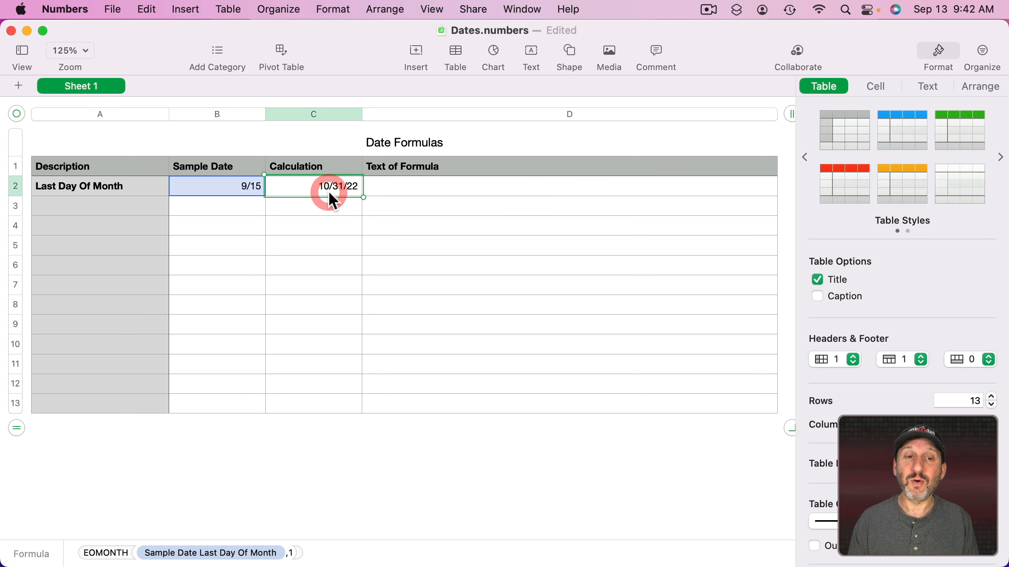
click(497, 186)
text(-)
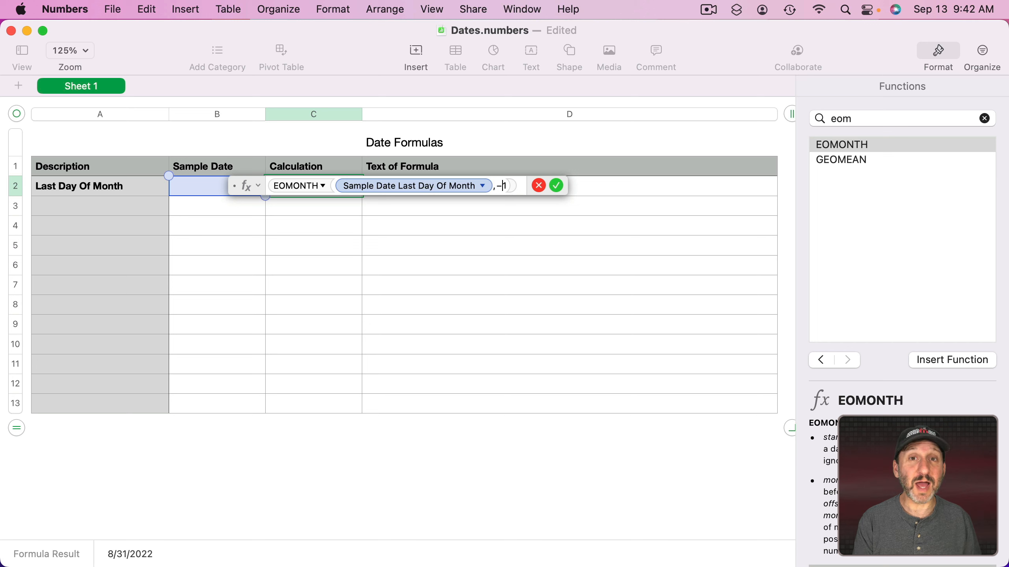
key(Return)
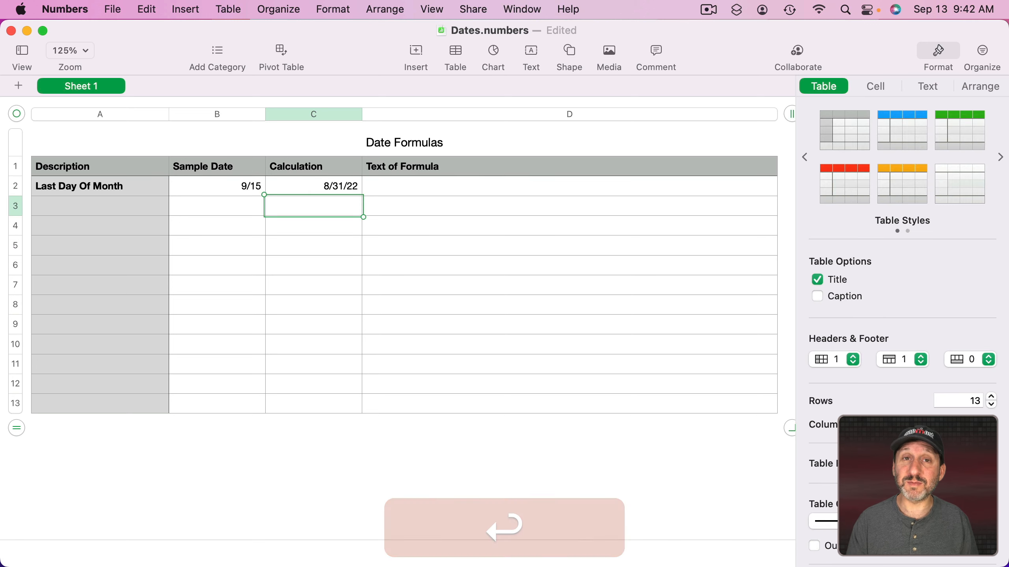
- Enter a FORMULATEXT formula in D2 that references the calculation in C2
click(412, 191)
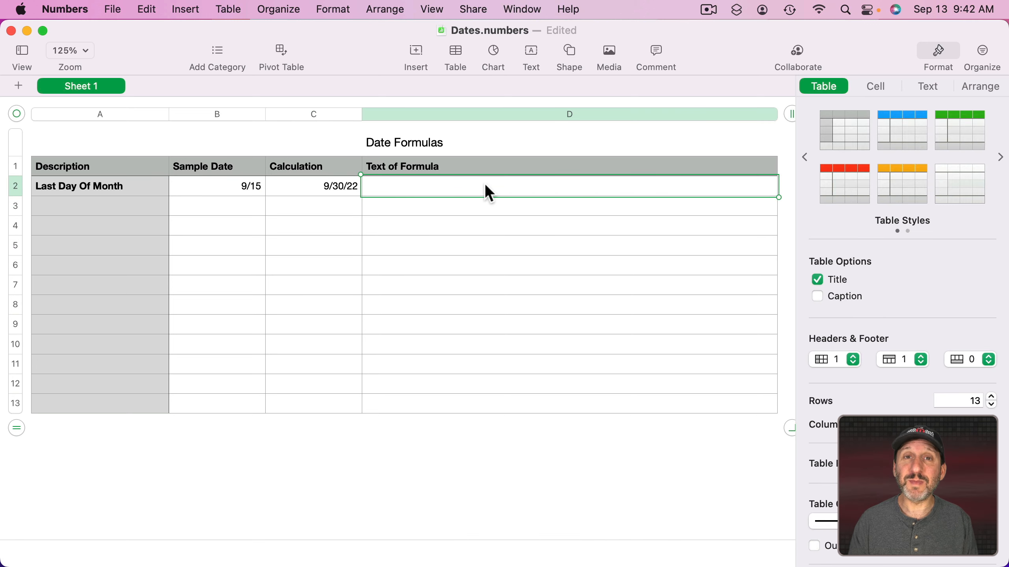
text(=FOR)
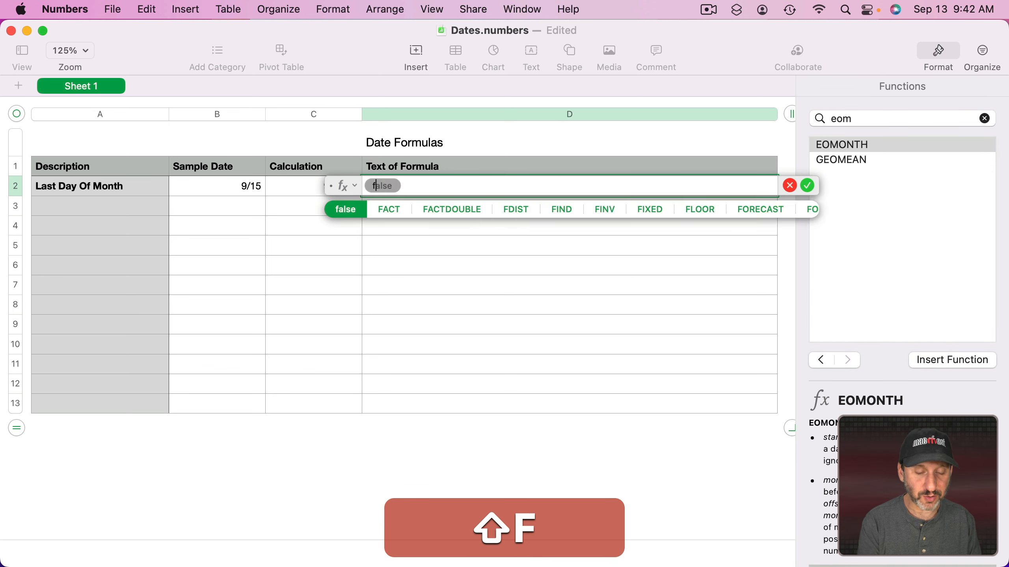
key(shift+Right)
key(Return)
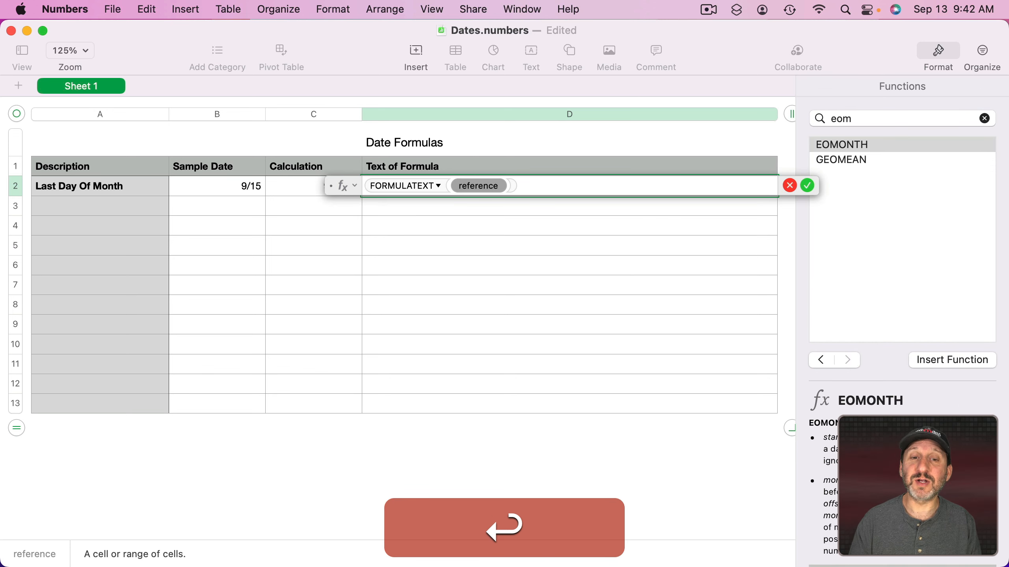
click(291, 187)
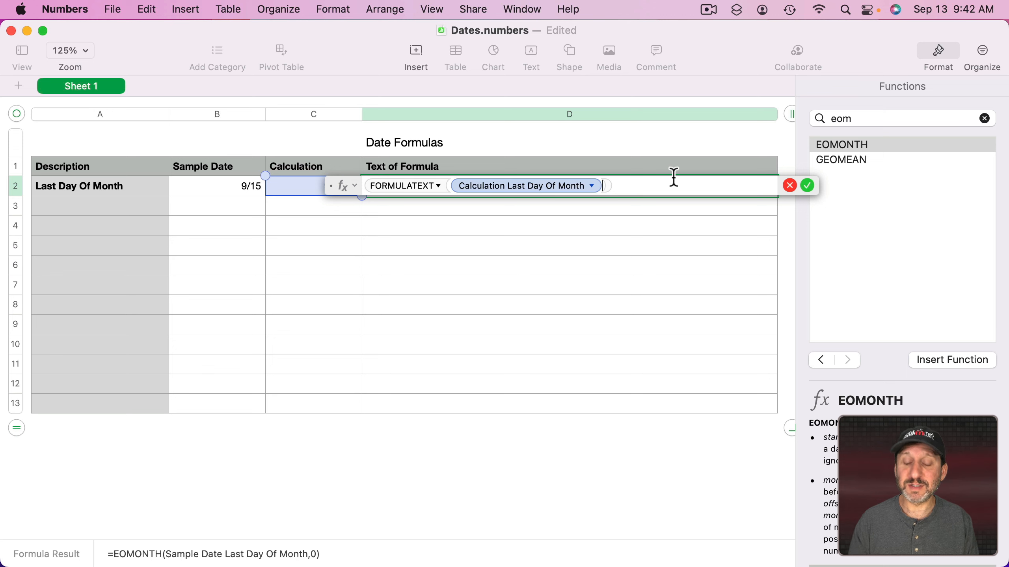
key(Return)
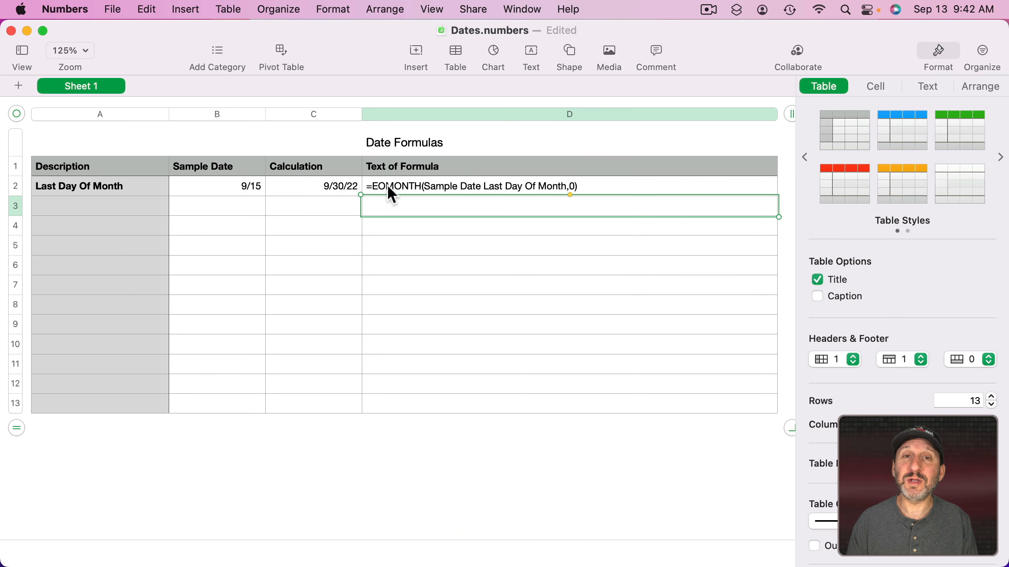
click(389, 187)
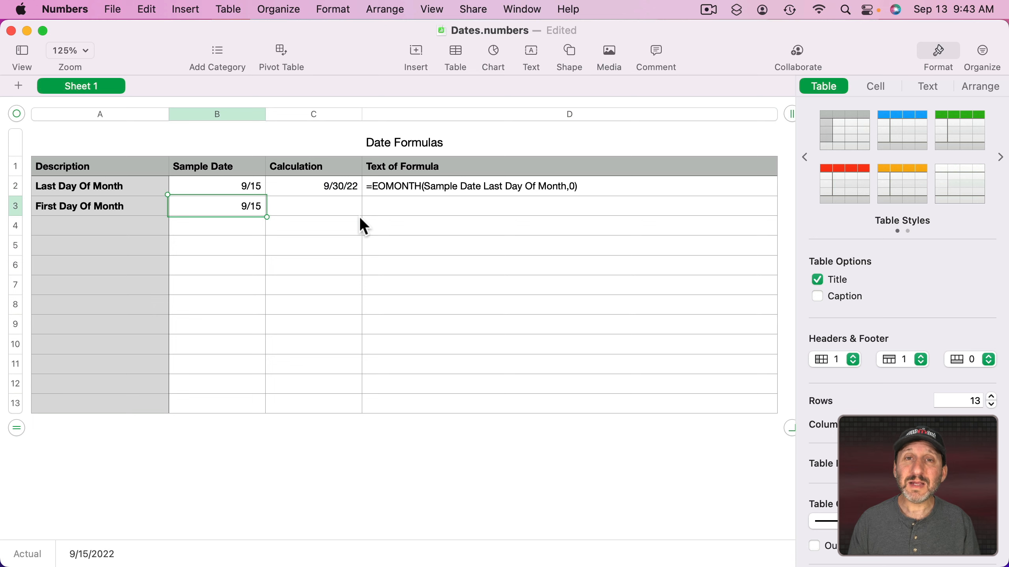
- Enter =EOMONTH(B3,-1)+1 in C3 and paste the copied FORMULATEXT formula into D3
click(336, 201)
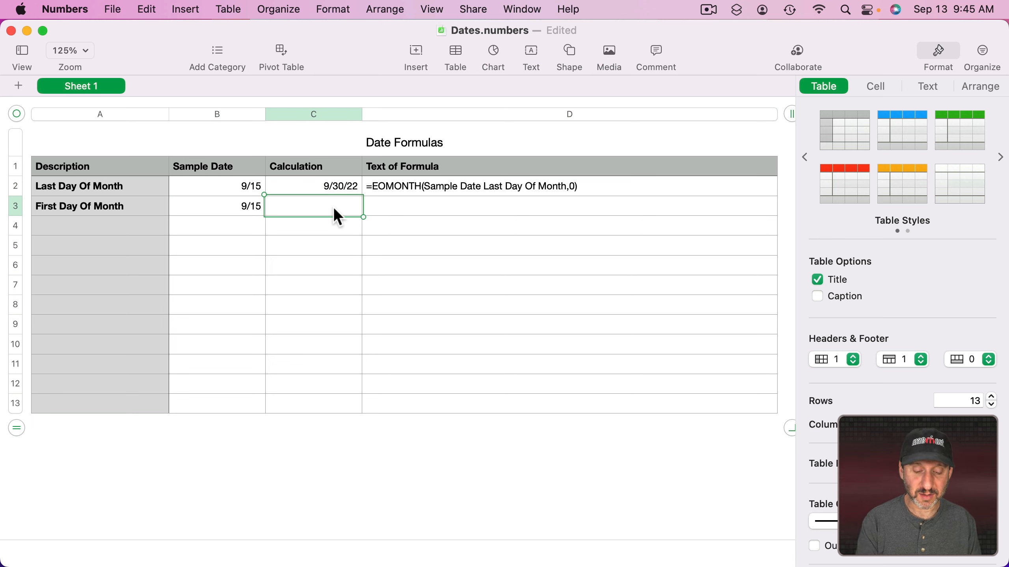
text(=E)
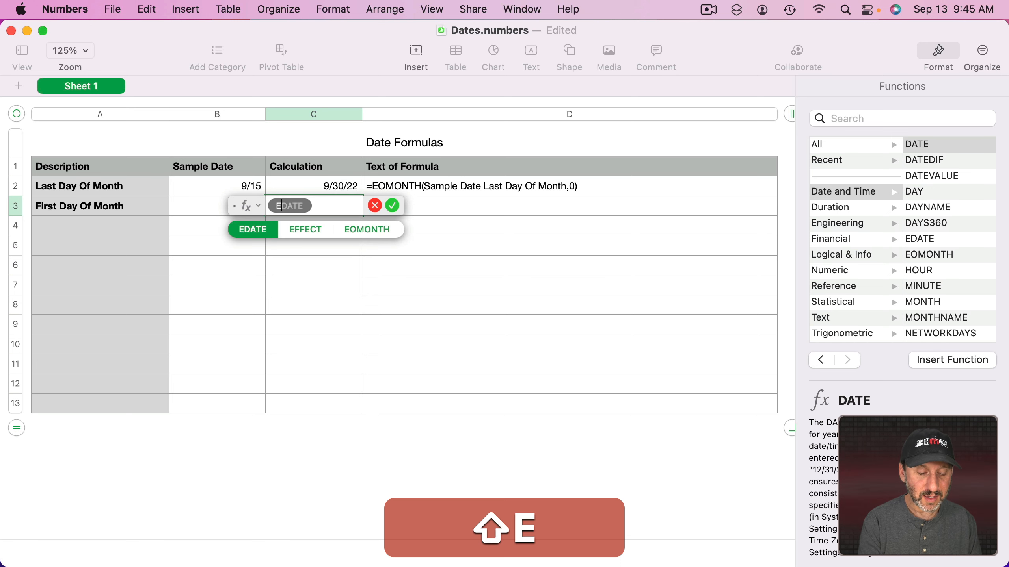
text(OM)
key(Return)
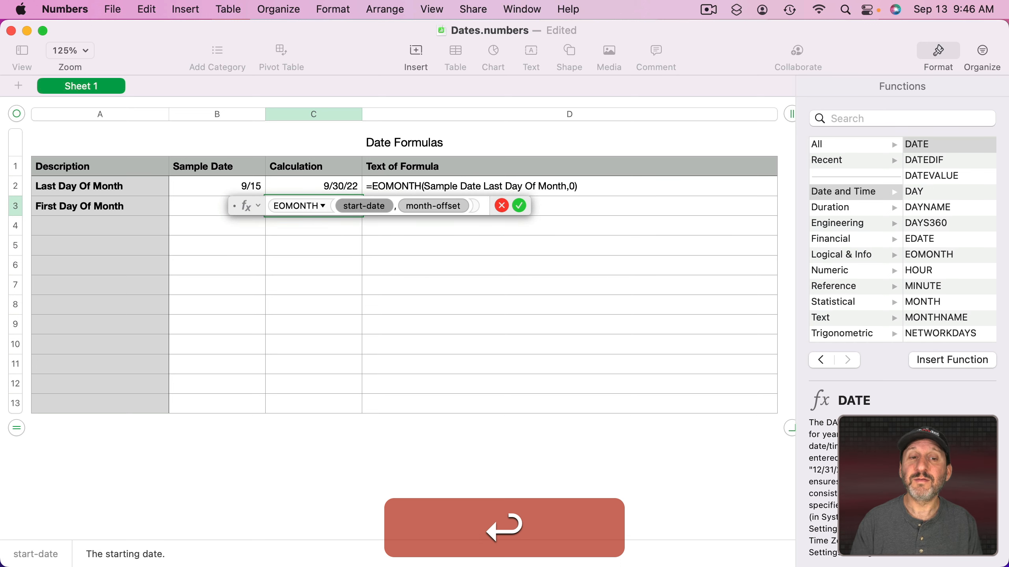
click(214, 214)
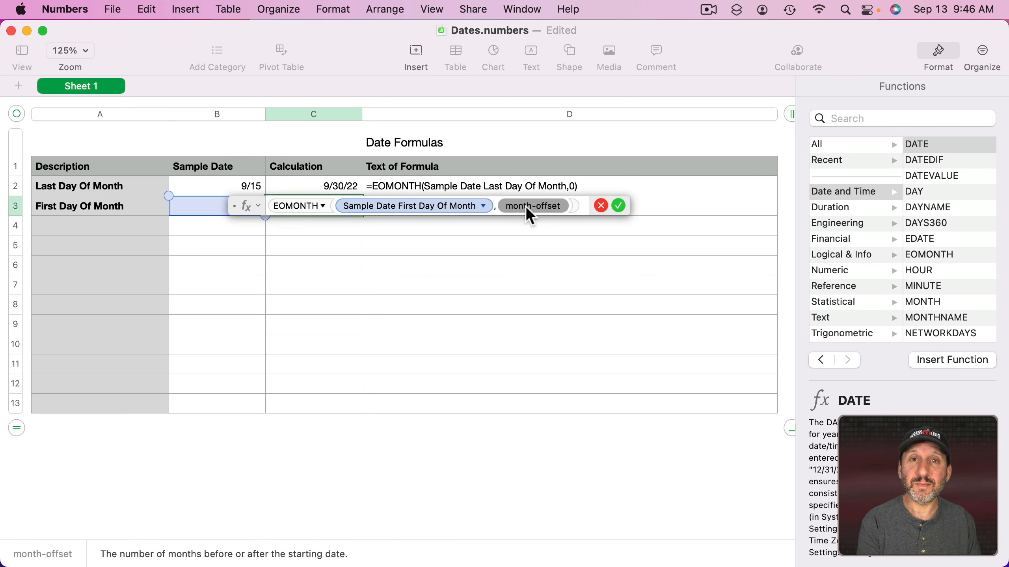
text(-1)
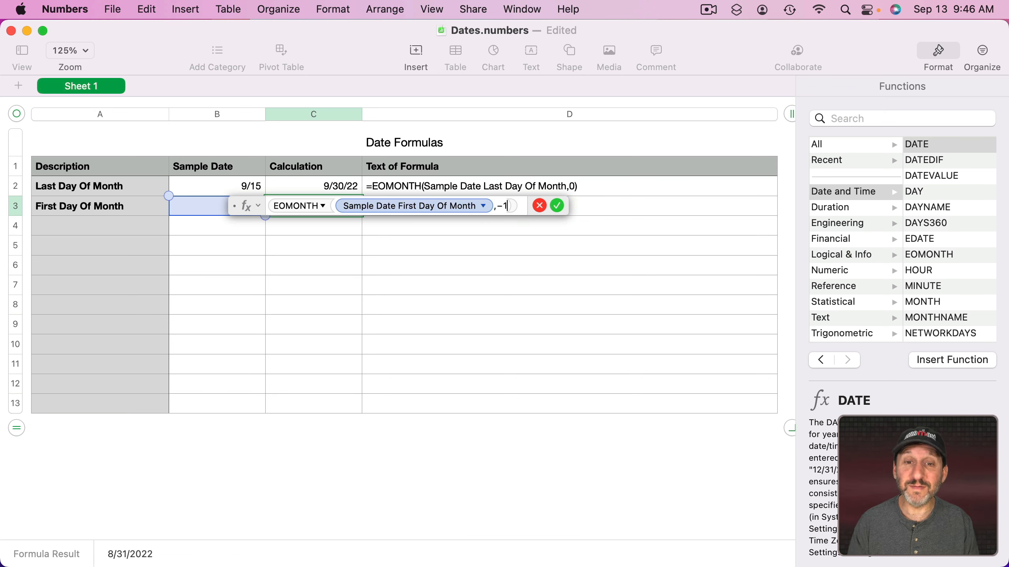
click(520, 208)
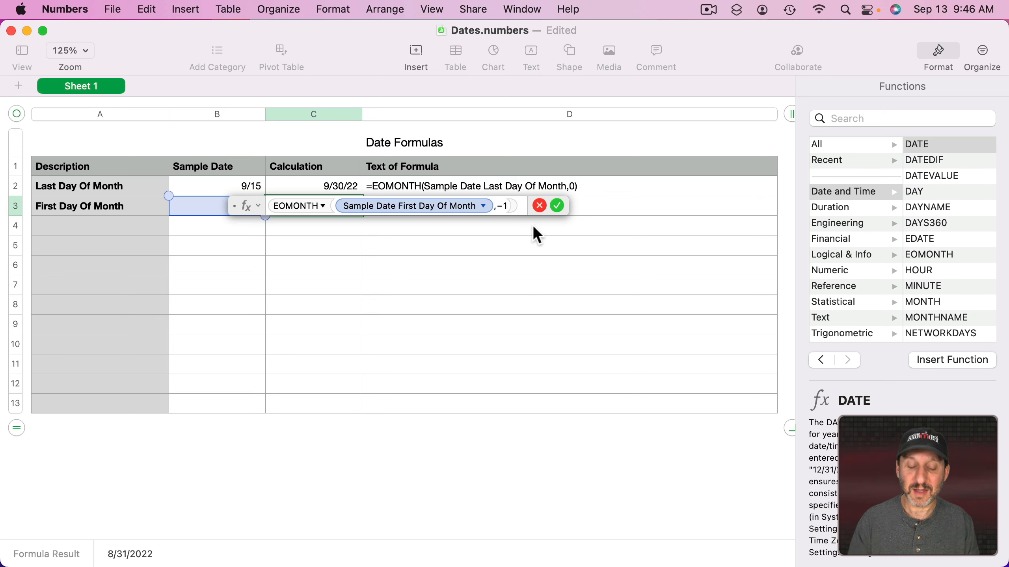
text(+1)
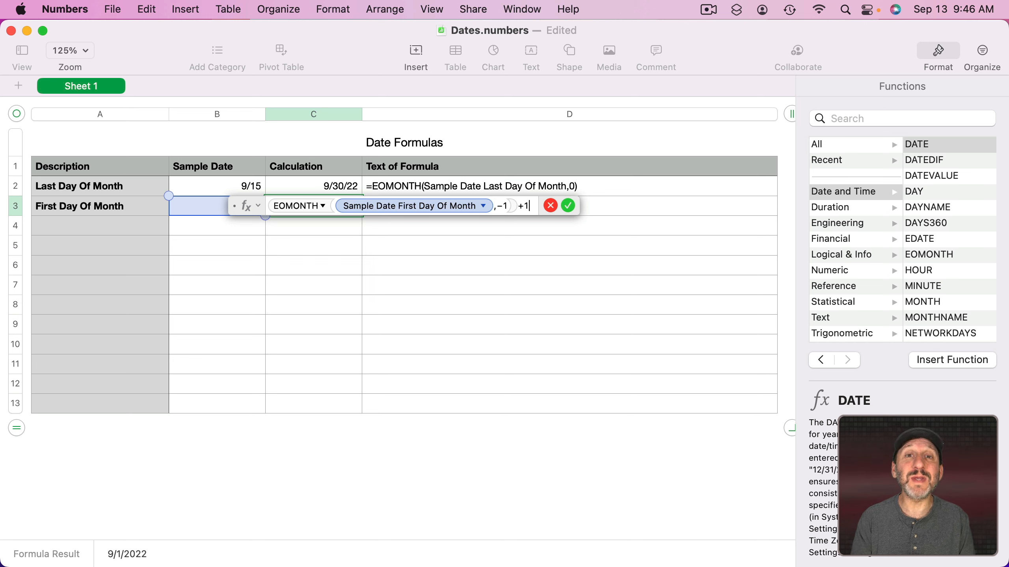
key(Return)
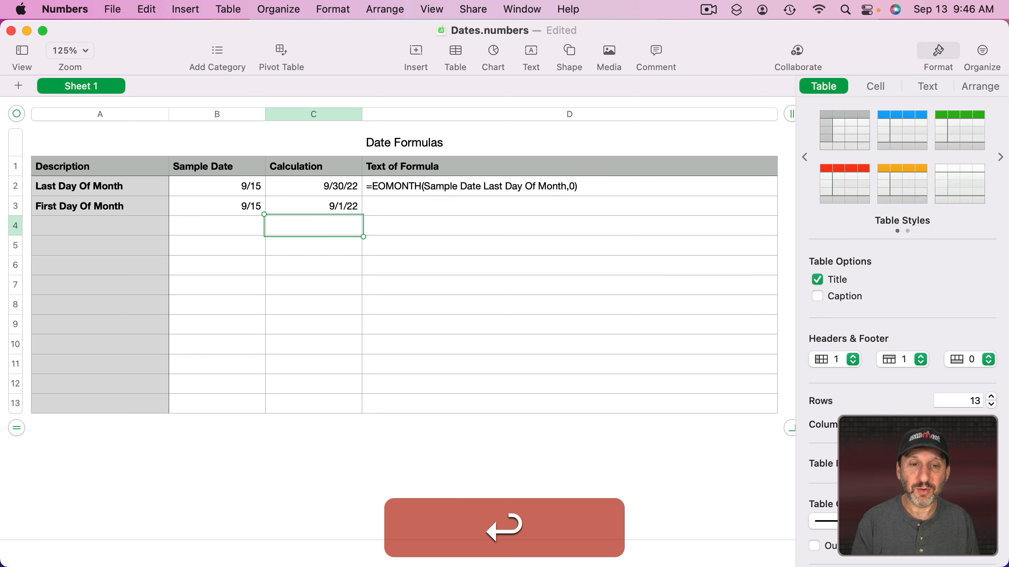
click(391, 210)
key(super+v)
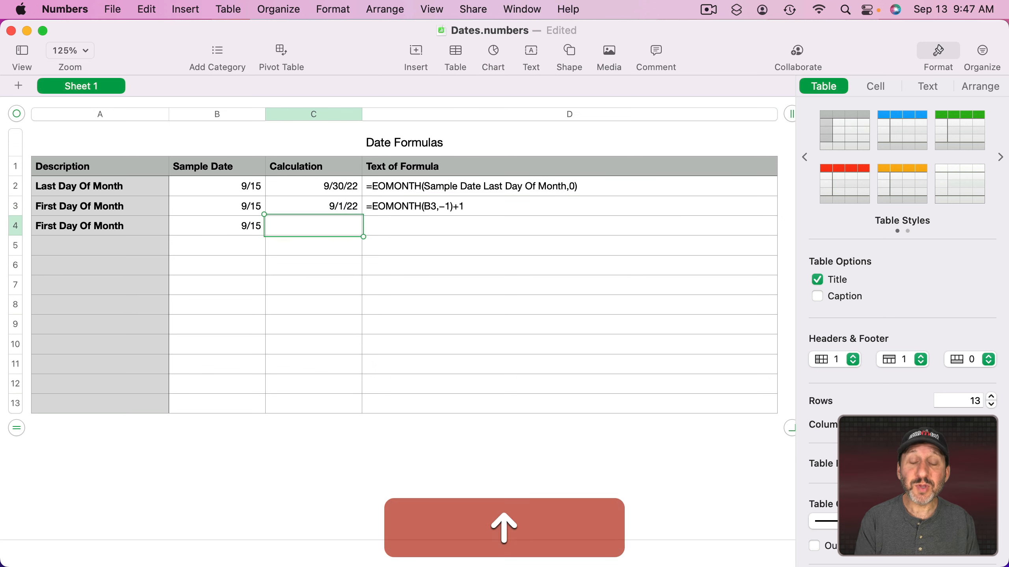
- Begin a DATE formula in C4 and look up the DATE function's arguments in the function reference
text(=DATE()
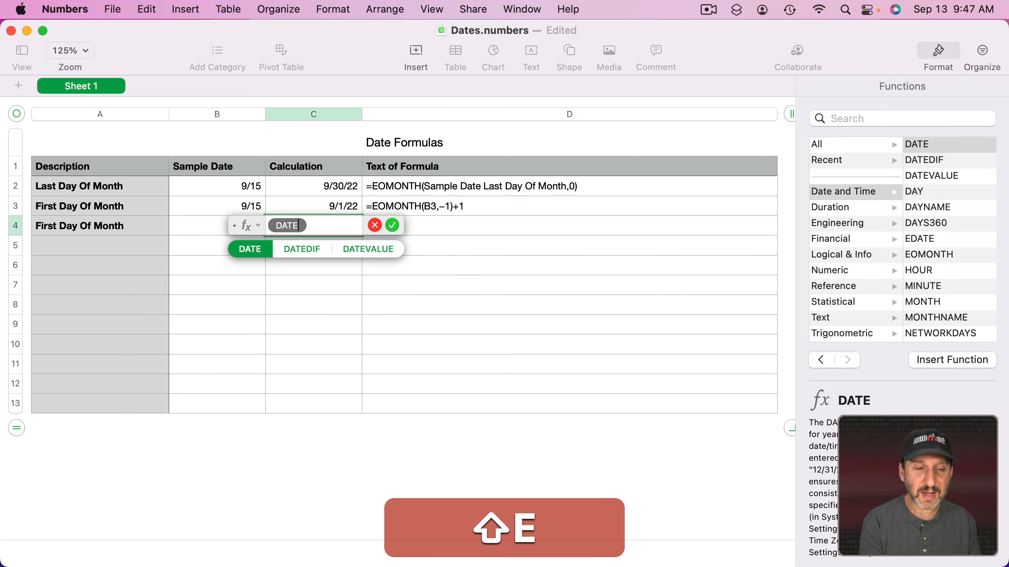
click(842, 113)
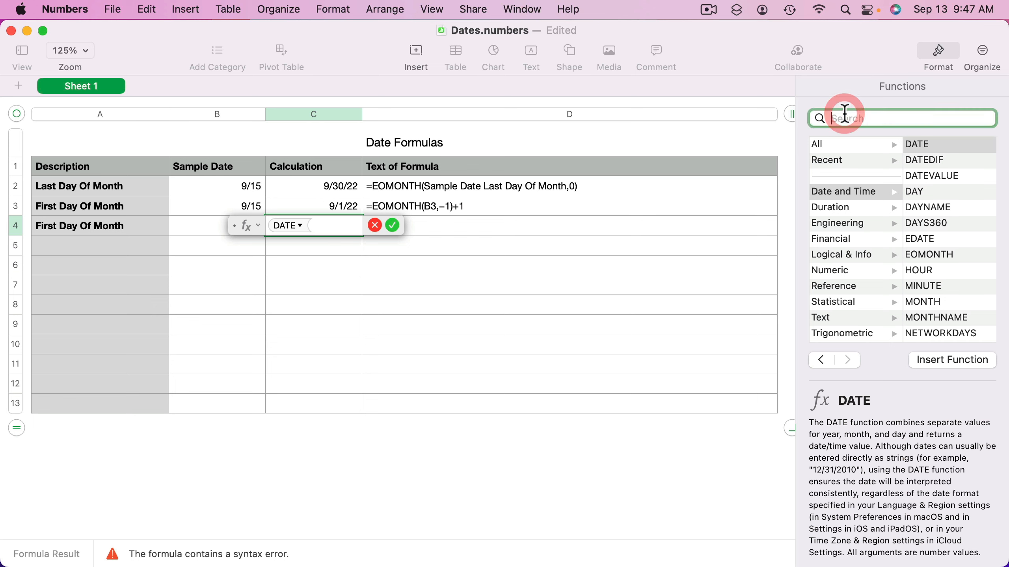
text(DATE)
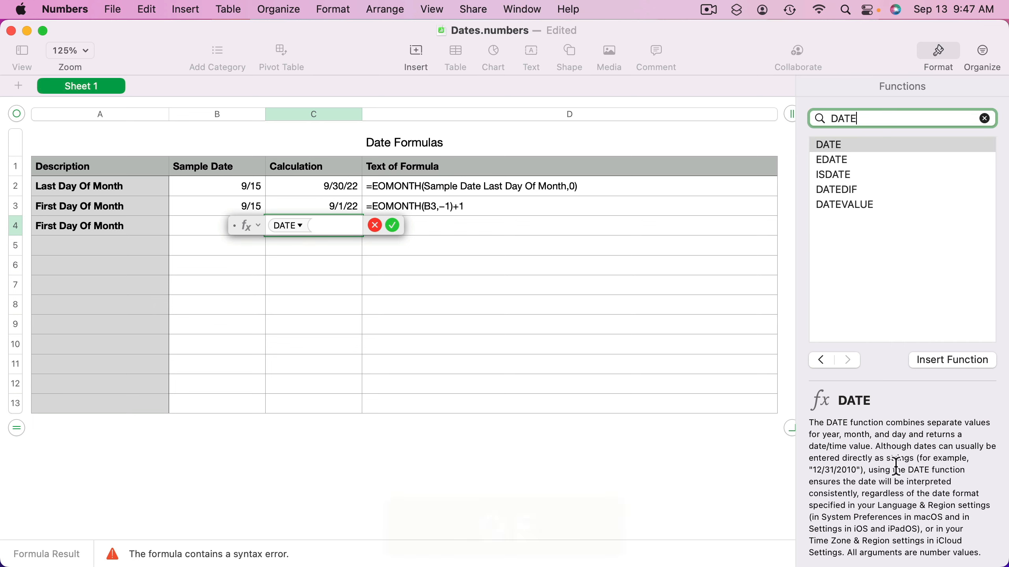
scroll(894, 473, down, 5)
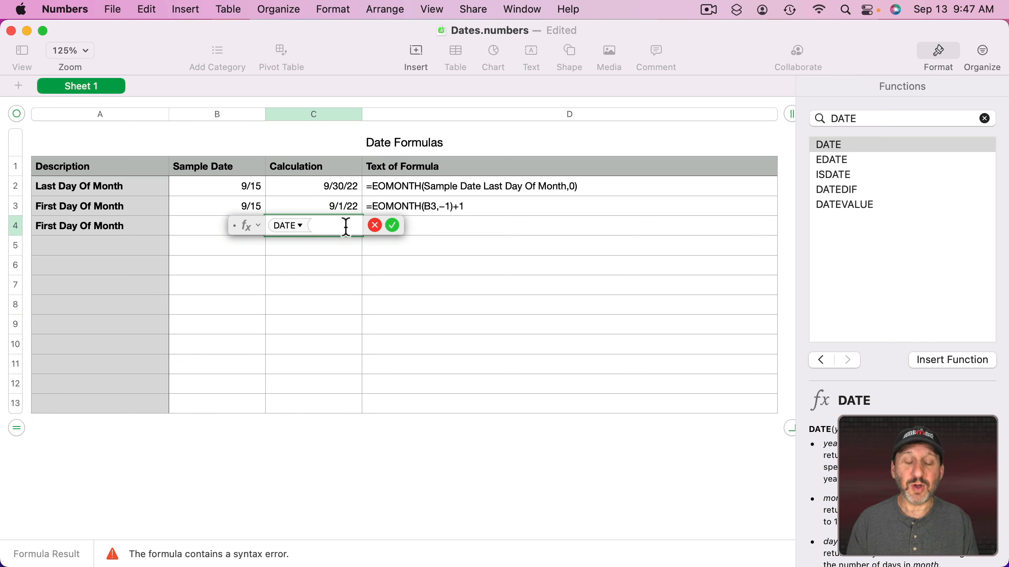
- Complete the formula in C4 as DATE(YEAR(B4),MONTH(B4),1)
text(YEAR()
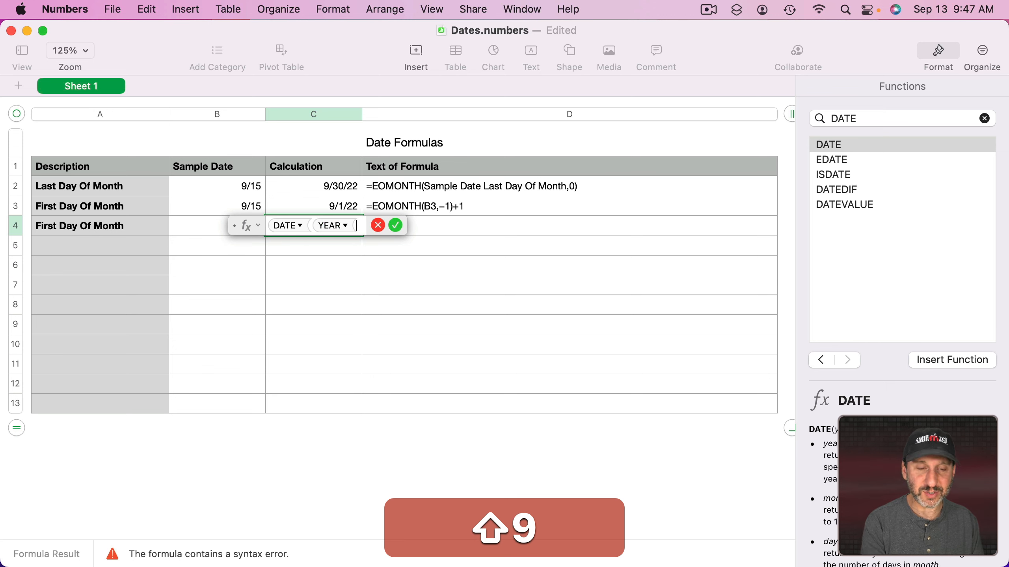
click(199, 225)
text(),)
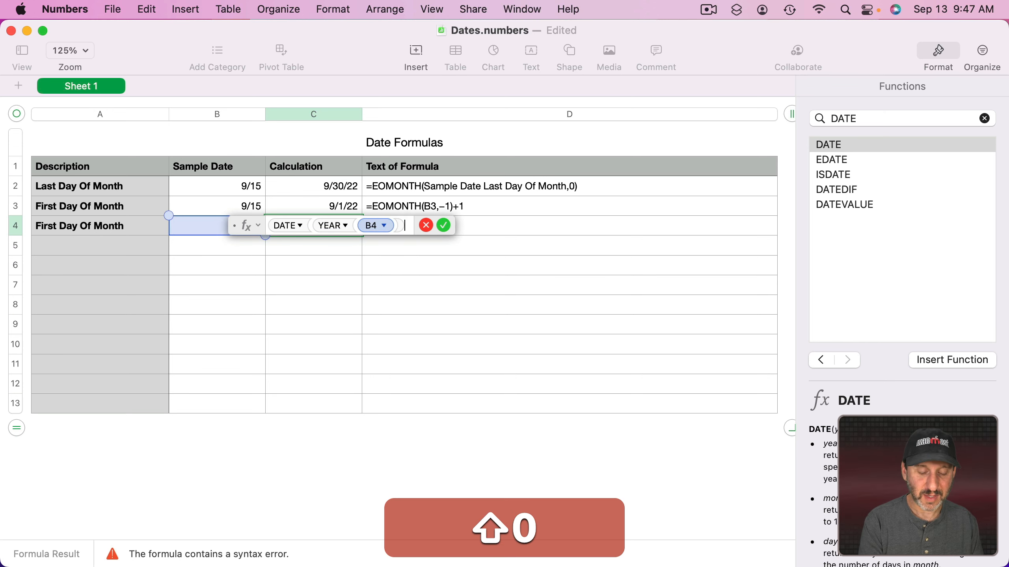
text(MONTH()
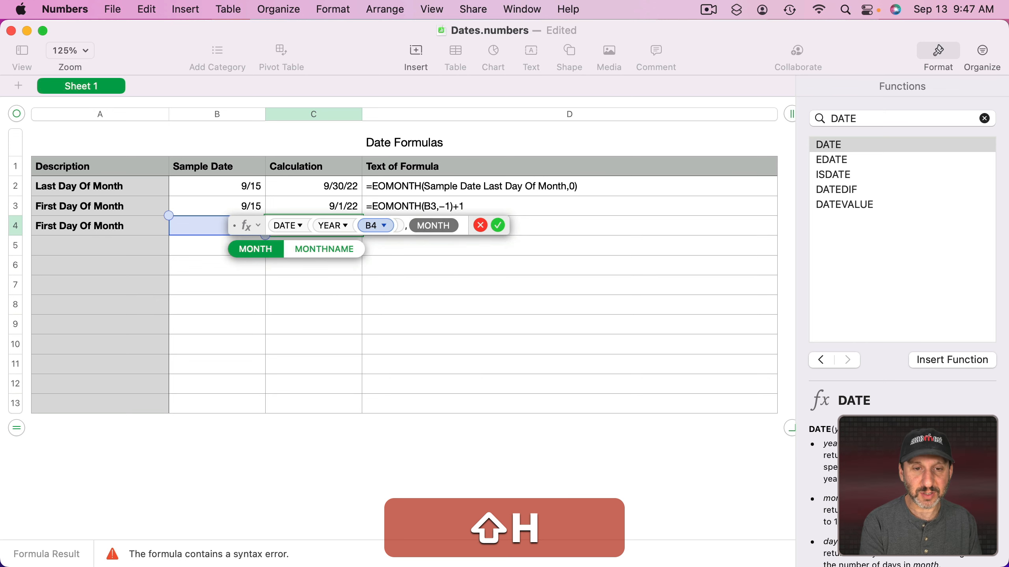
click(201, 225)
text(),)
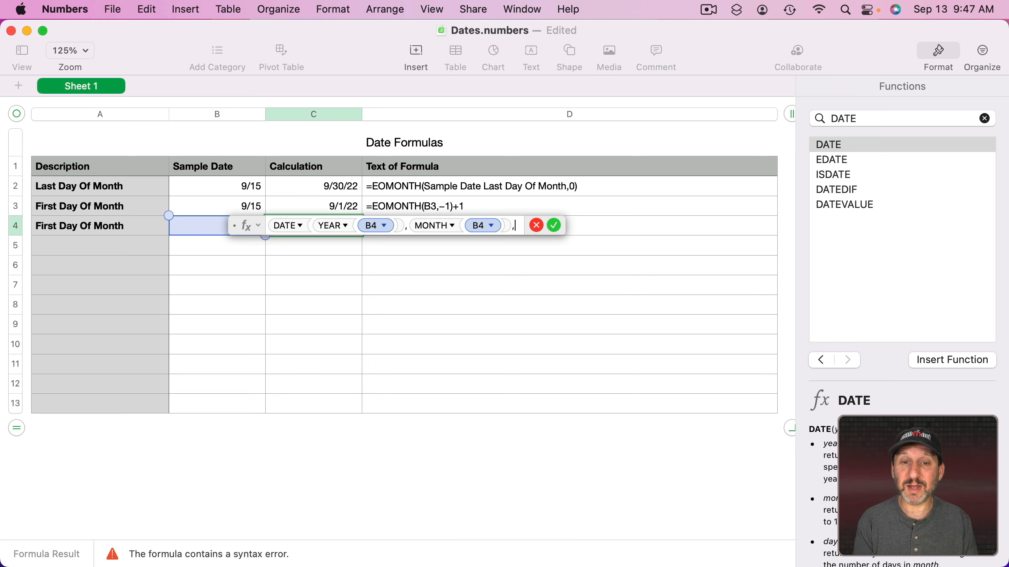
text(1)
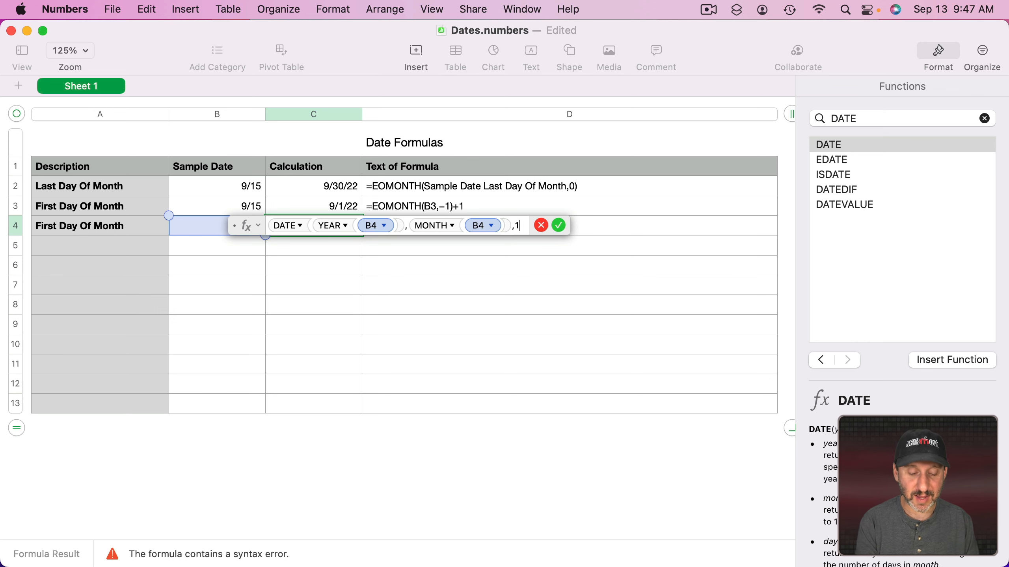
text())
key(Return)
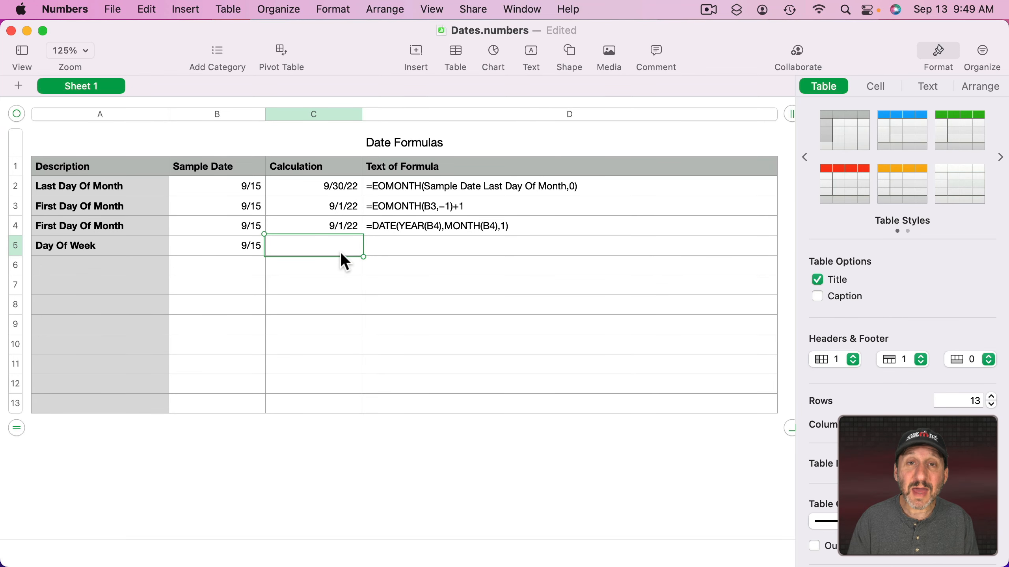
- Begin a WEEKDAY formula in C5 and look up the WEEKDAY function's arguments in the function reference
text(=)
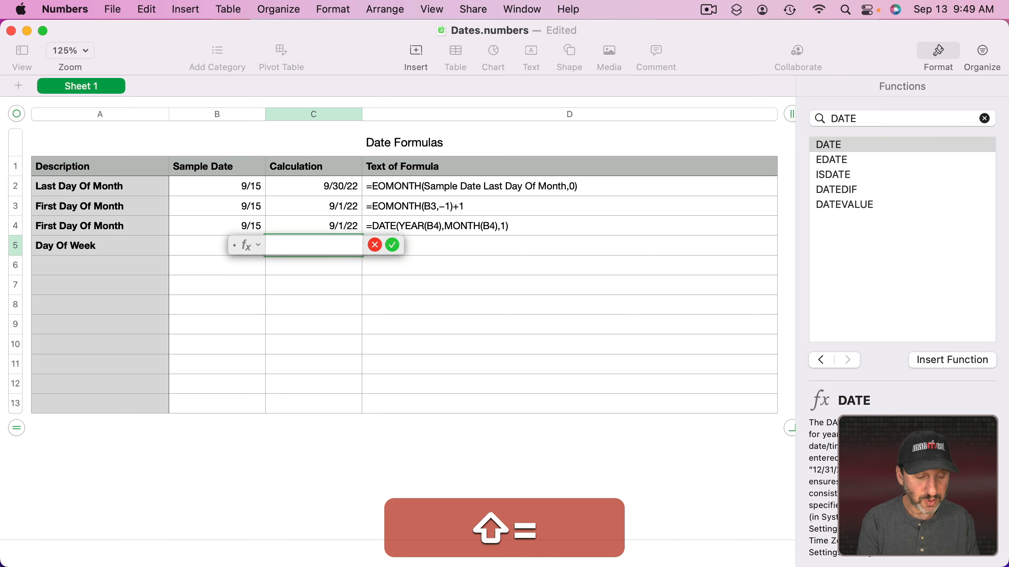
text(WEEKDAY)
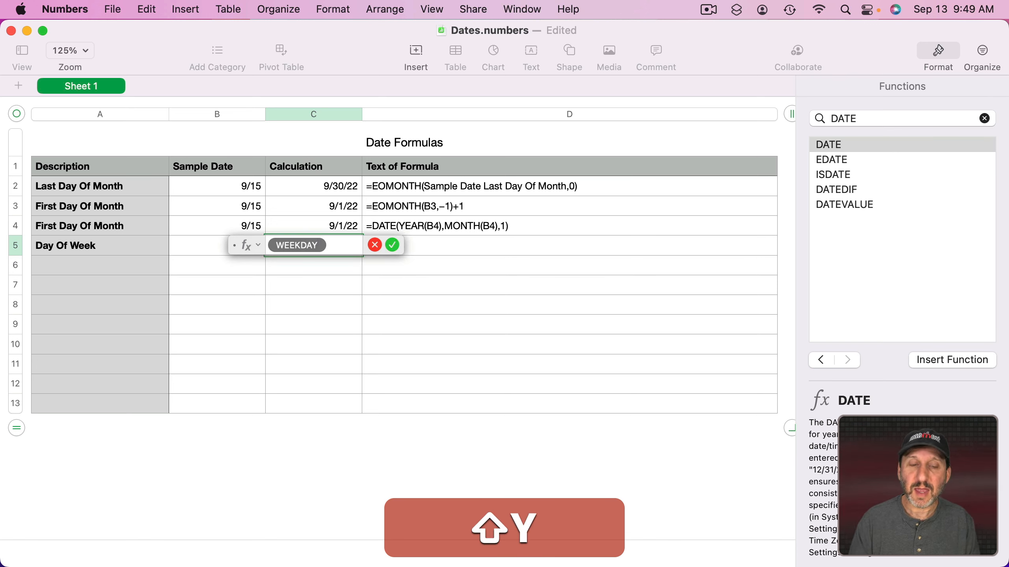
text(()
click(848, 120)
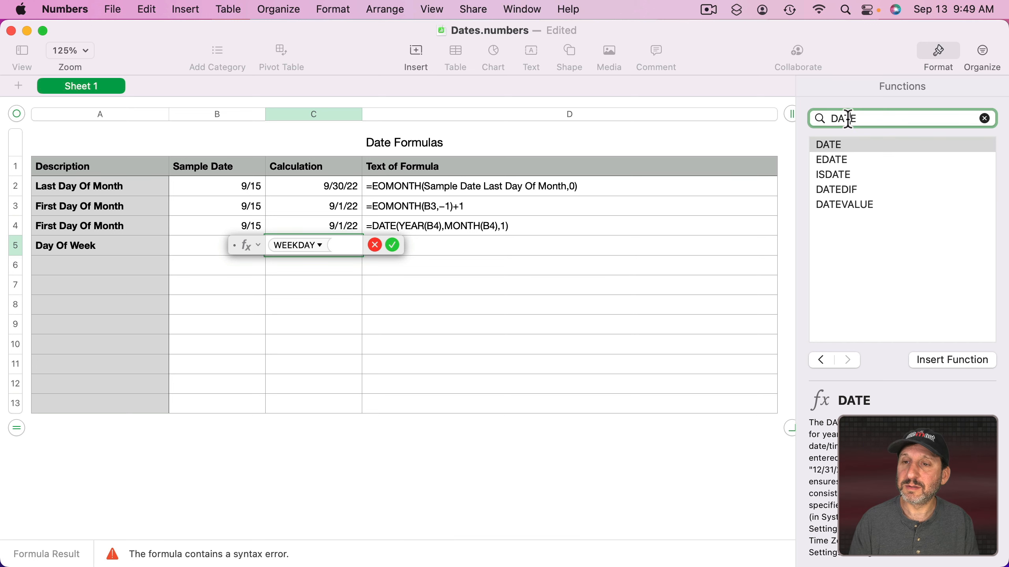
double_click(846, 117)
text(weekday)
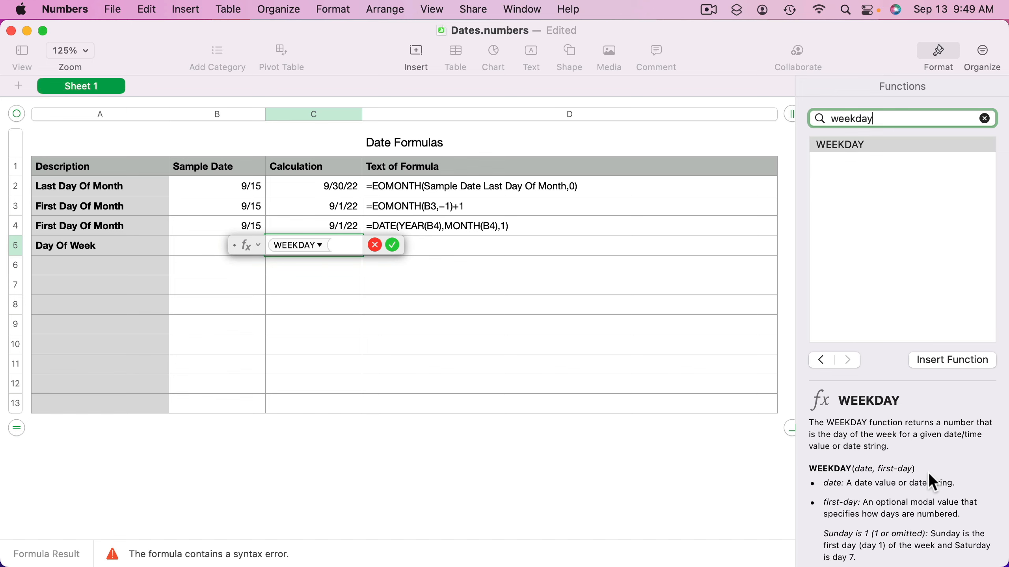
- Complete the WEEKDAY formula in C5 with the sample date in B5 as its argument
click(203, 245)
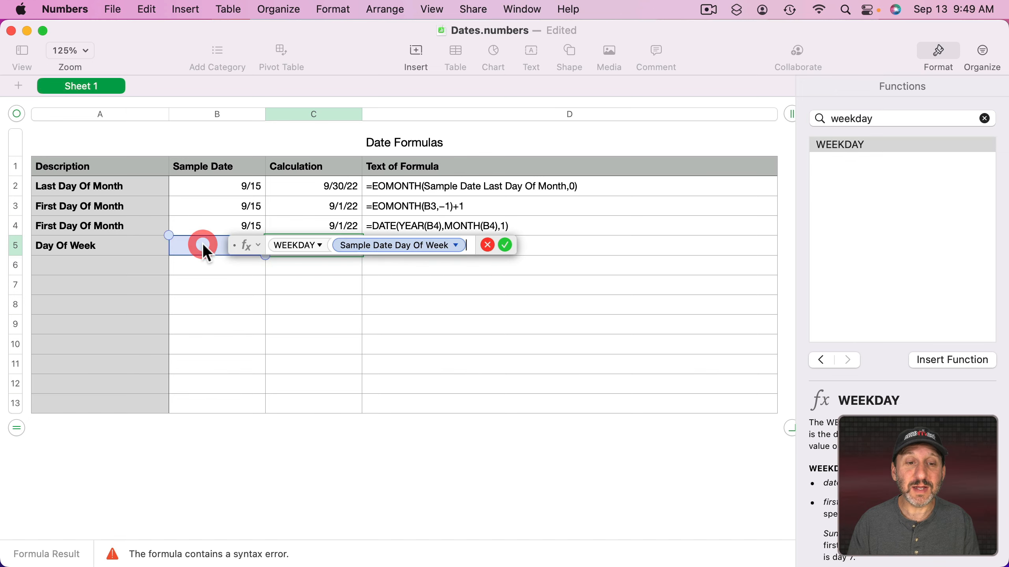
text())
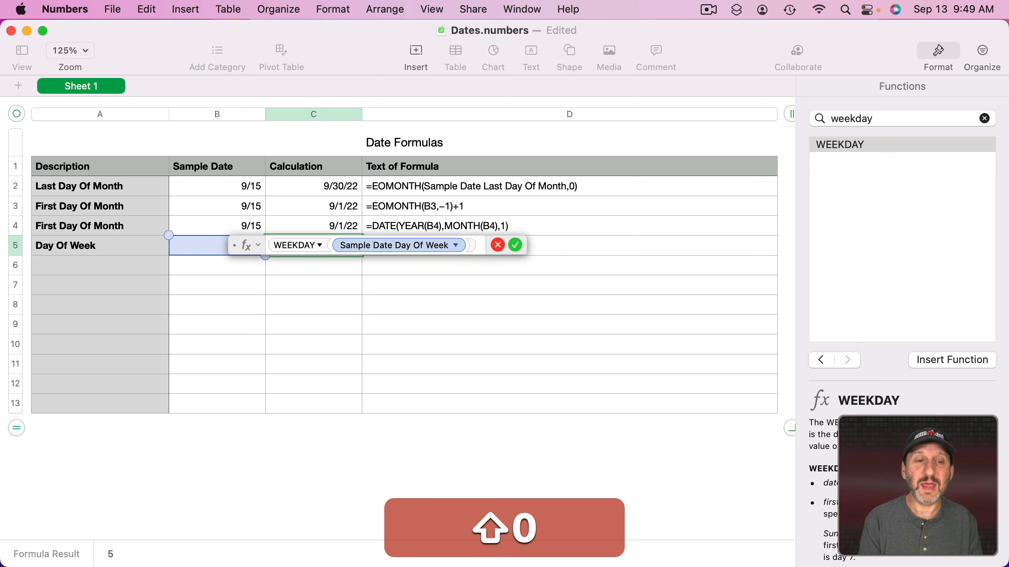
key(Return)
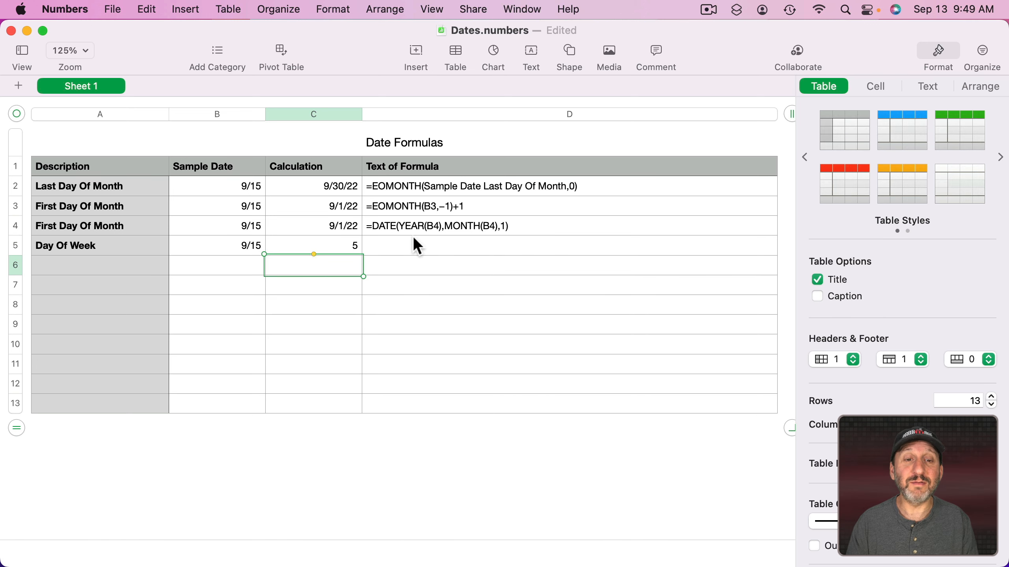
- Copy the formula-text cell D4 and paste it into D5
click(430, 227)
key(super+c)
key(Down)
key(super+v)
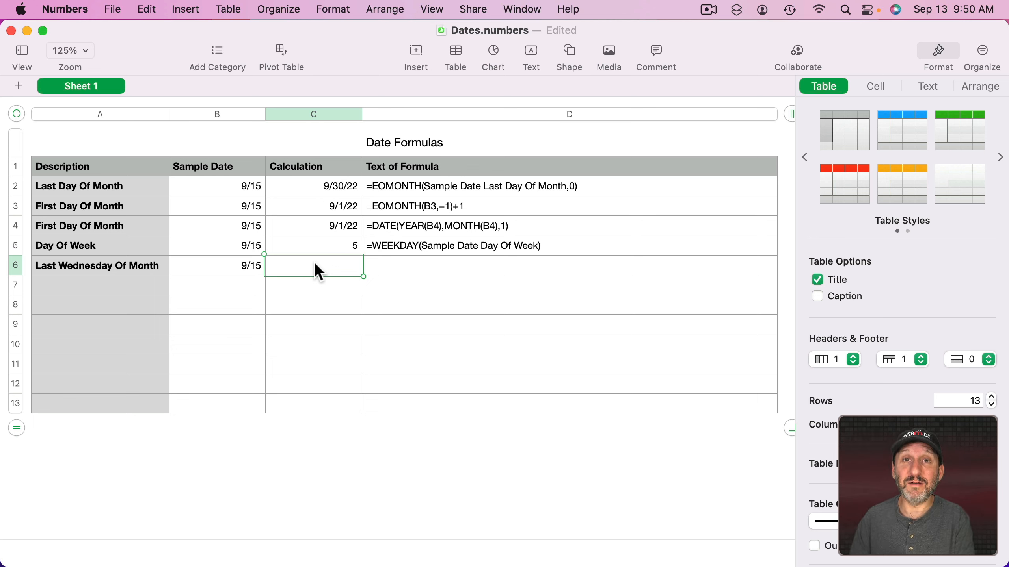
- Begin a WEEKDAY formula in C6 with an EOMONTH function nested as its argument
key(equal)
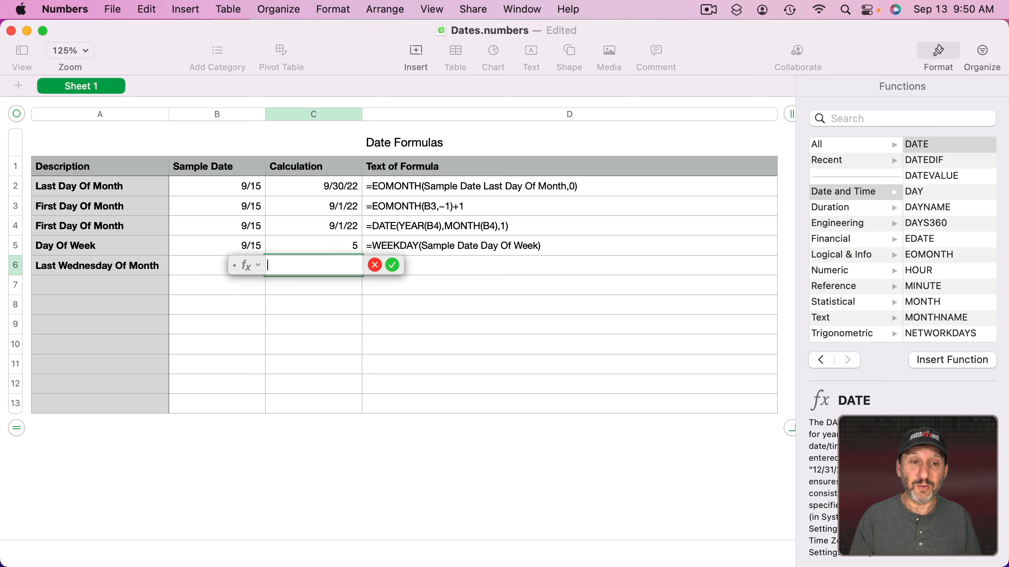
text(WEEKDAY )
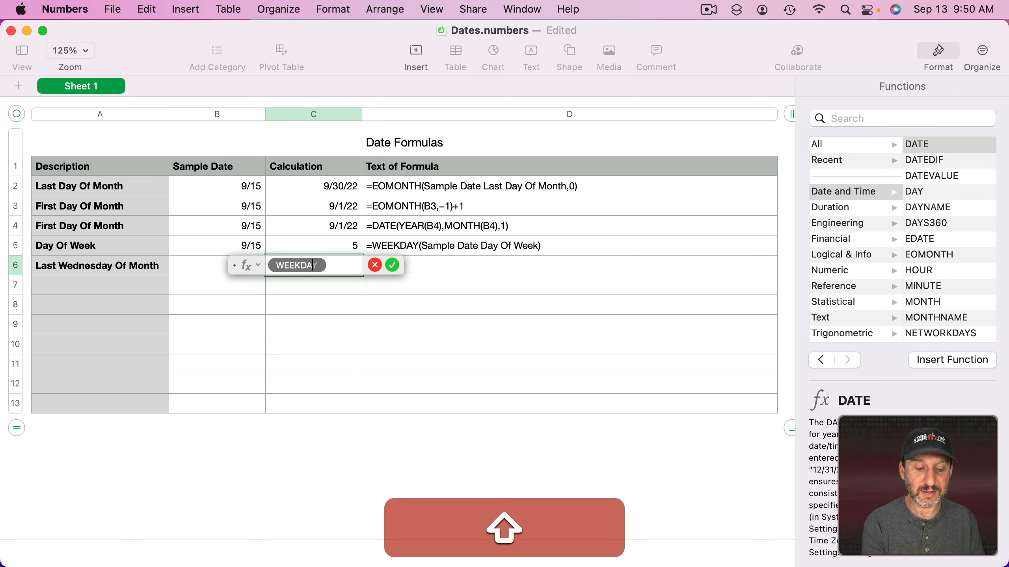
text(()
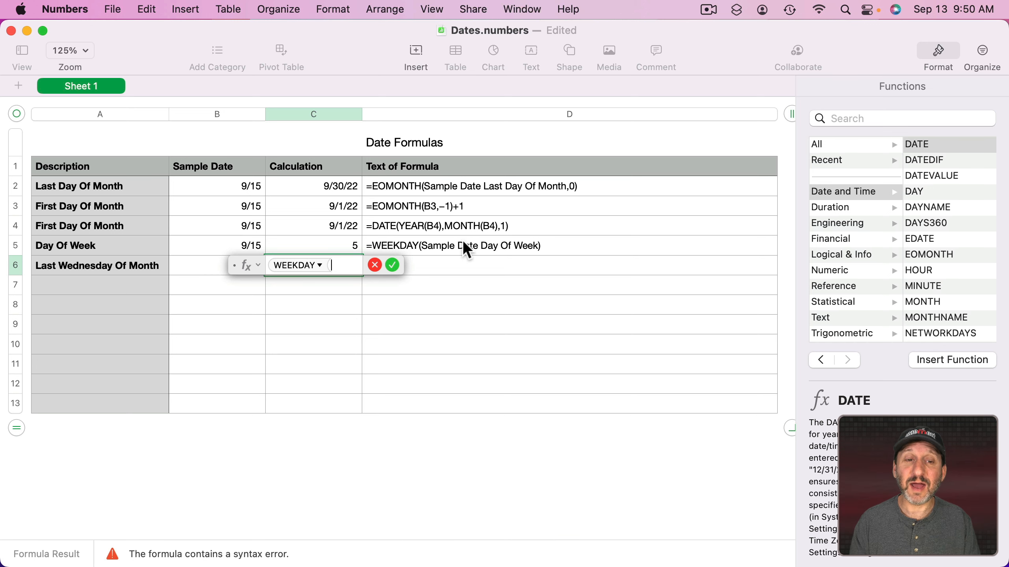
click(202, 267)
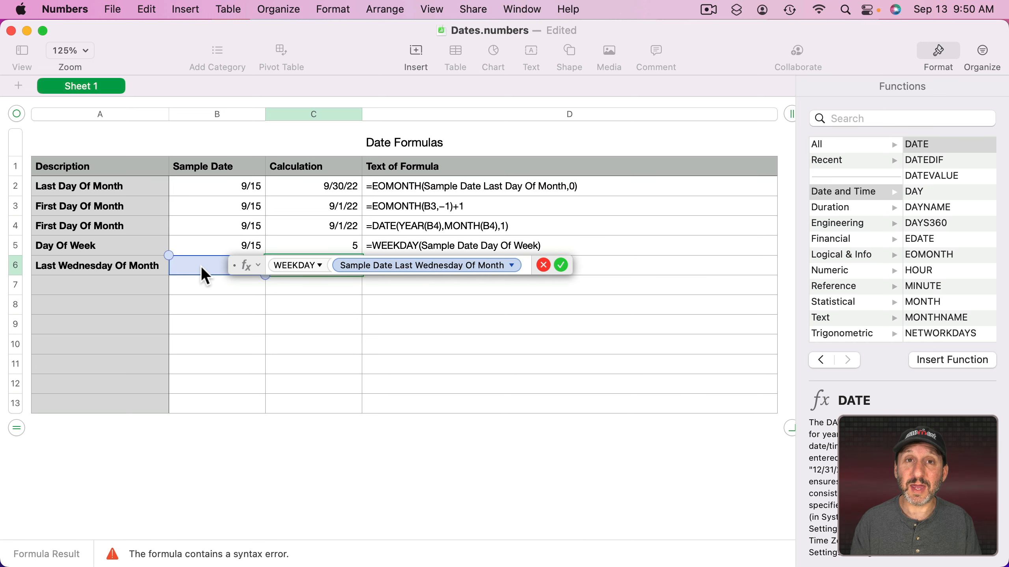
key(BackSpace)
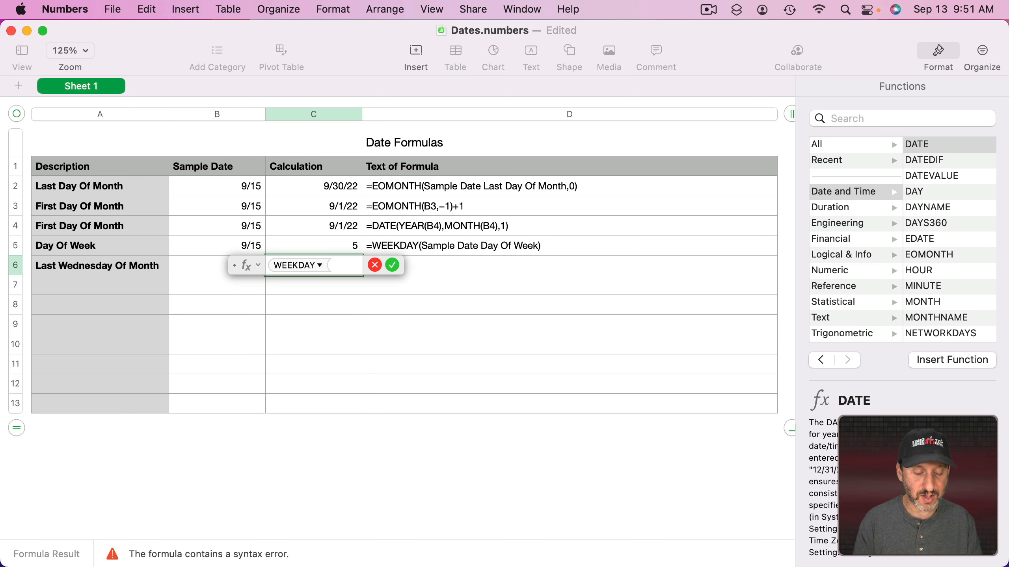
text(EO)
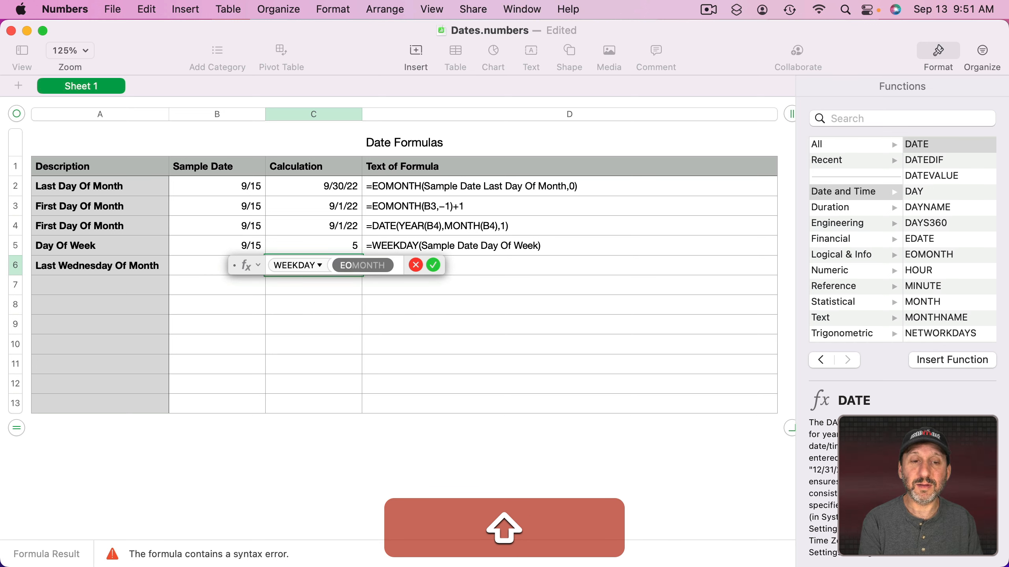
text(M)
key(Return)
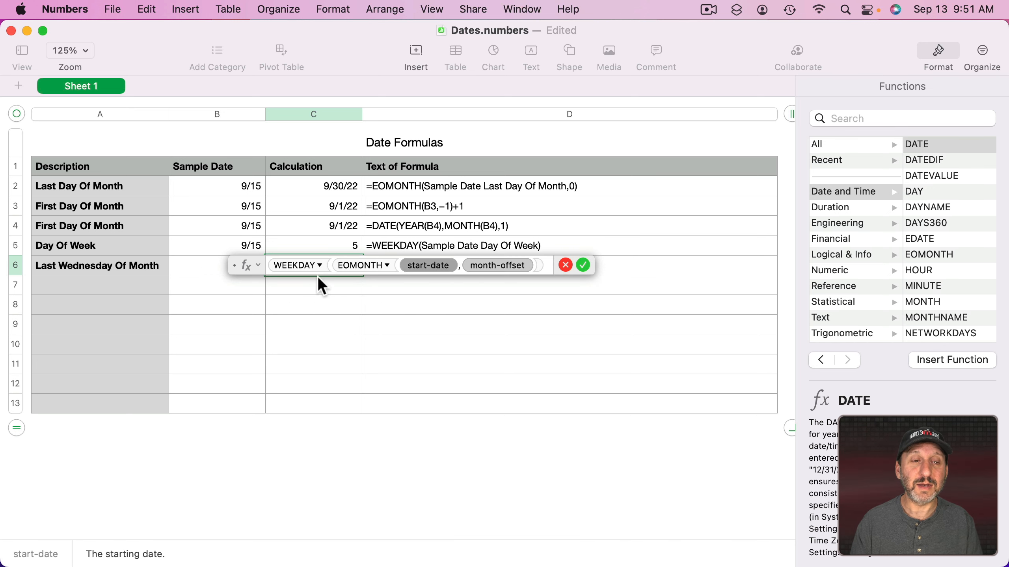
- Complete the formula in C6 with B6 as the EOMONTH start date and 0 as the month offset
click(198, 267)
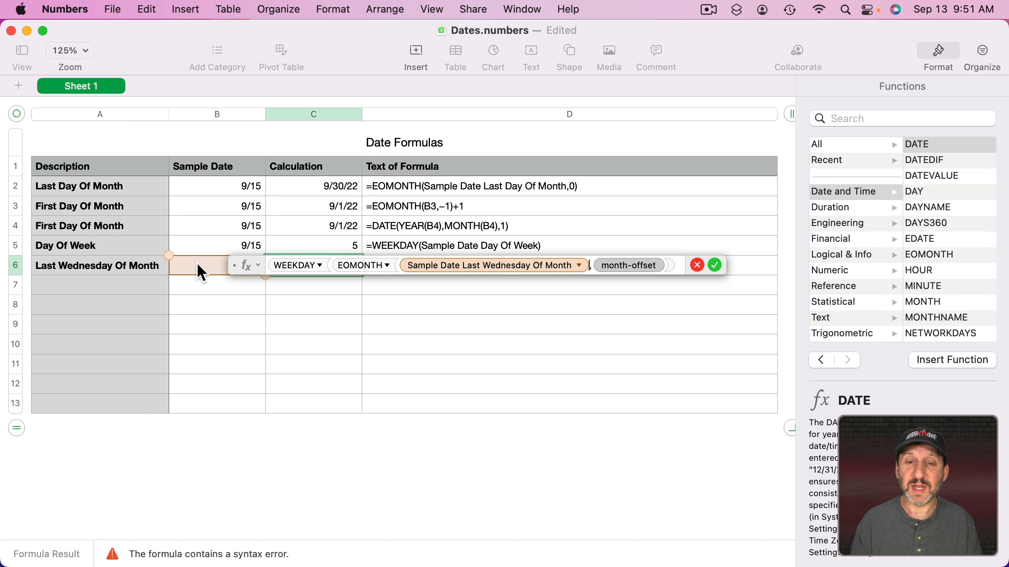
key(shift+Right)
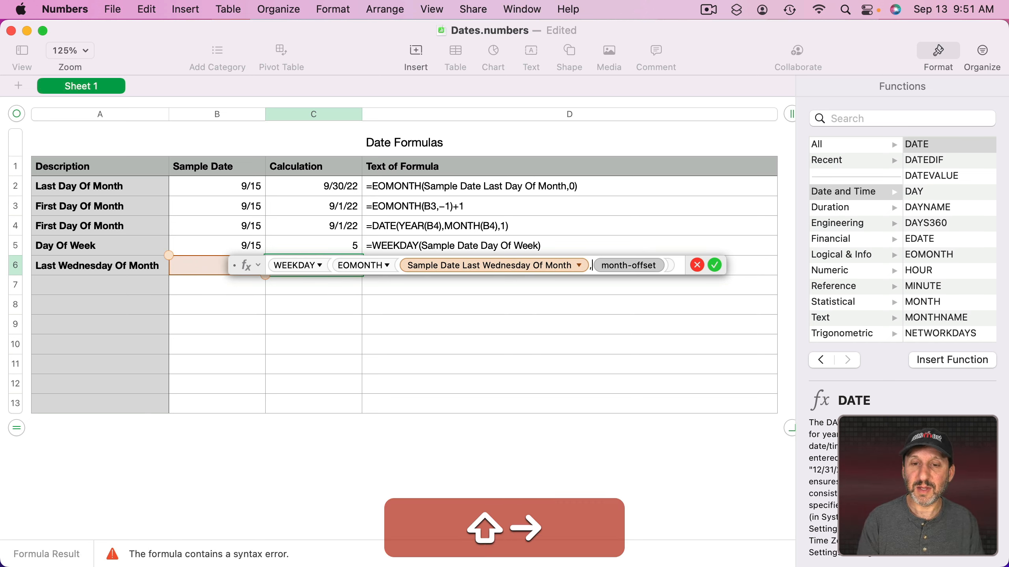
key(Right)
key(shift+Right)
key(shift+BackSpace)
key(BackSpace)
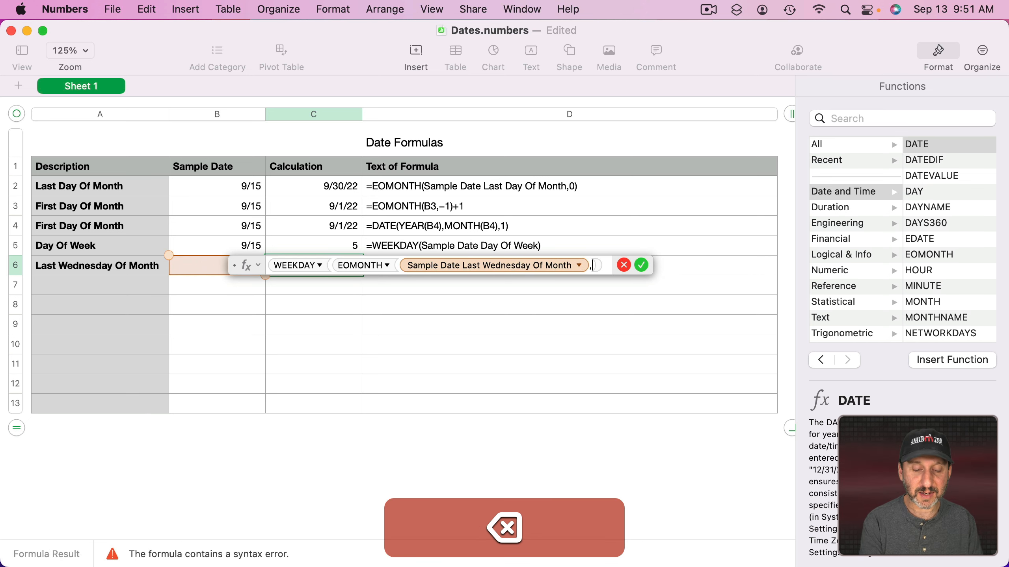
text(0)
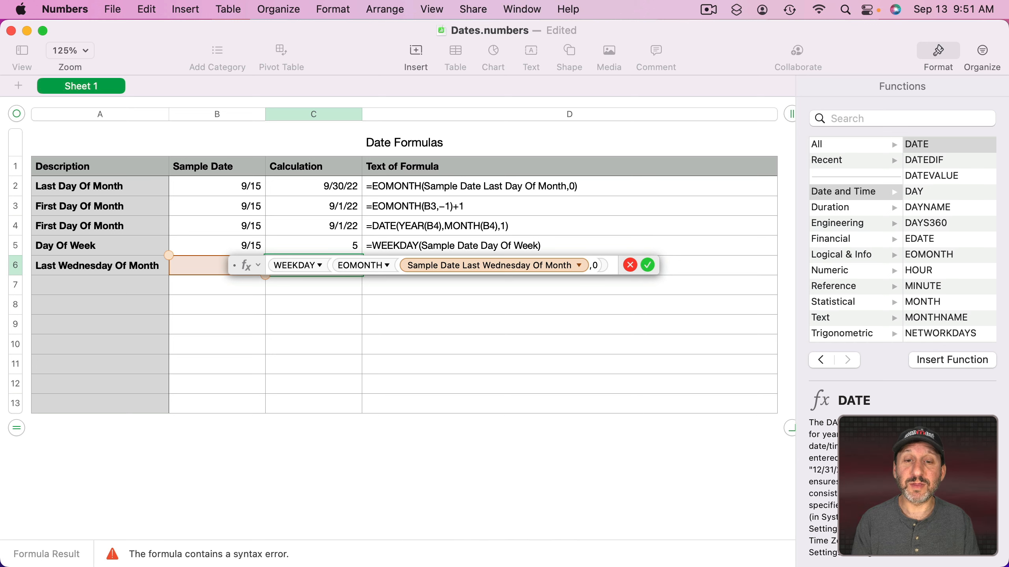
key(Right)
text())
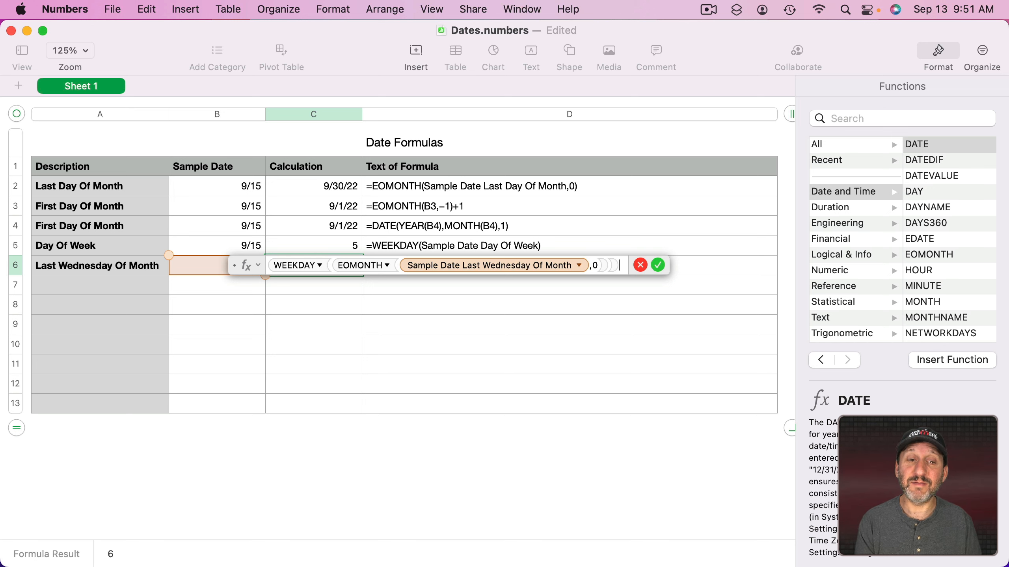
key(Return)
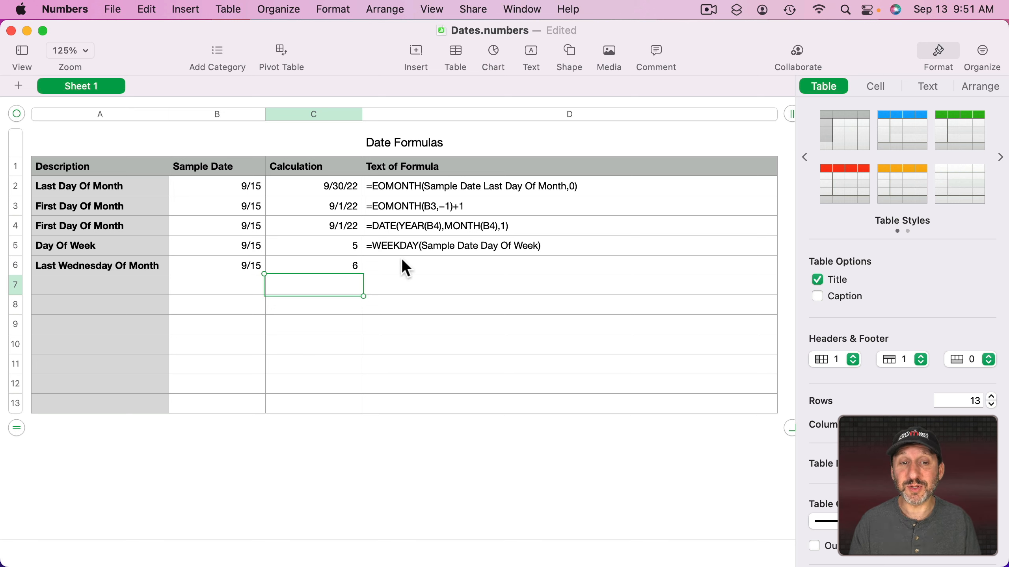
- Subtract 4 from the WEEKDAY result in the C6 formula
double_click(345, 267)
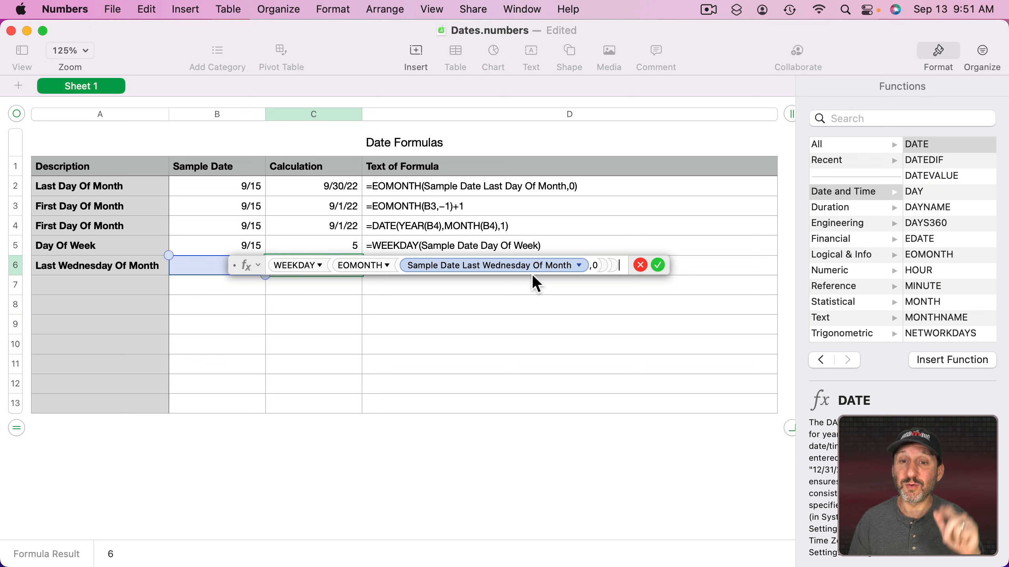
text(-4)
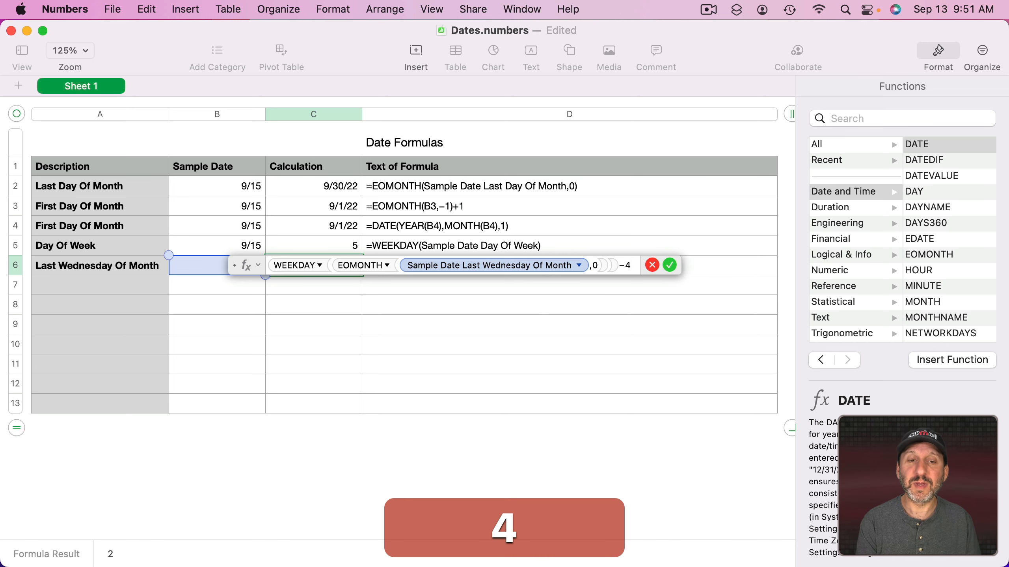
key(Return)
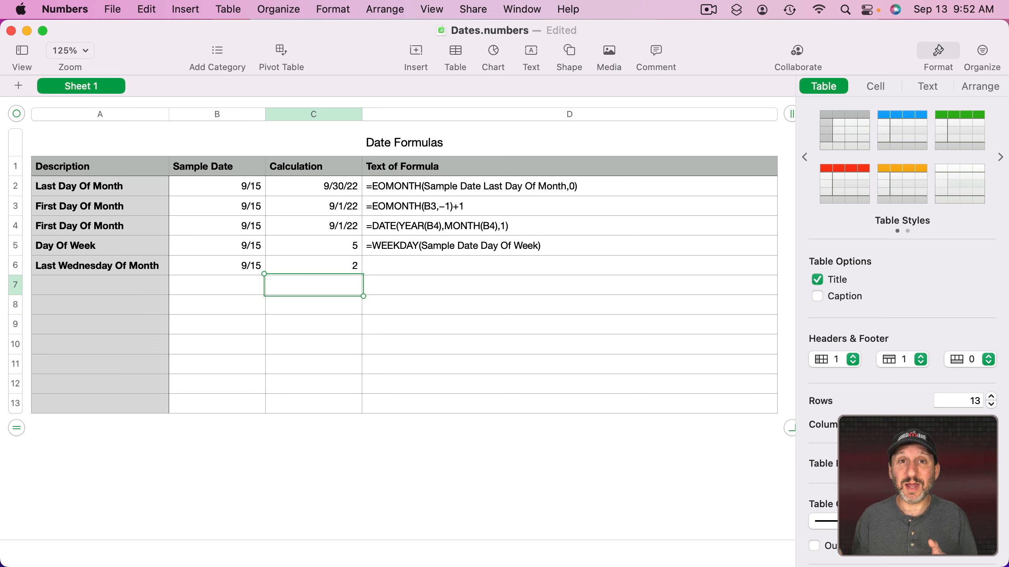
- Wrap the C6 formula in a MOD function with a divisor of 7
double_click(338, 266)
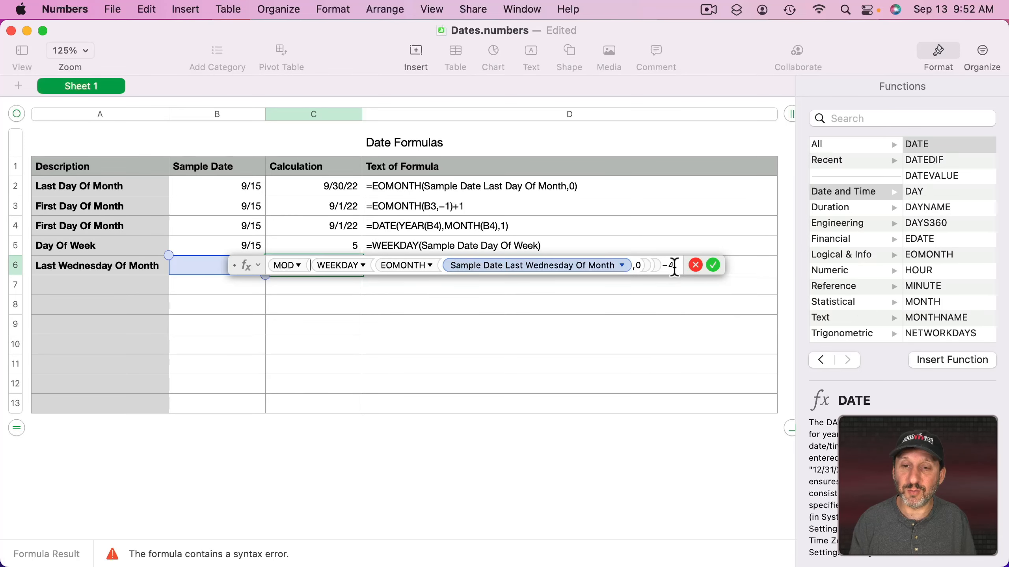
click(674, 265)
text(,)
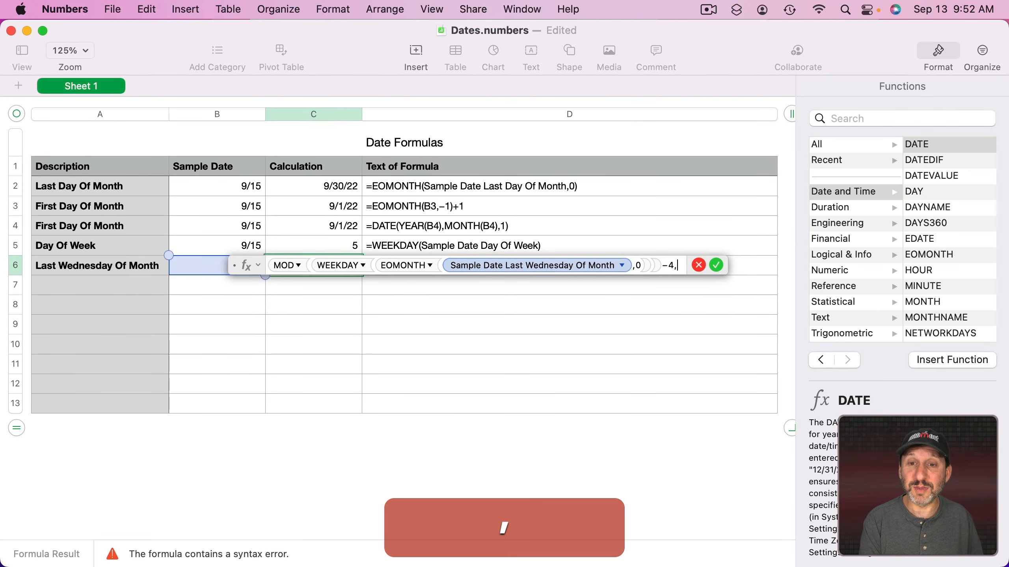
text(7))
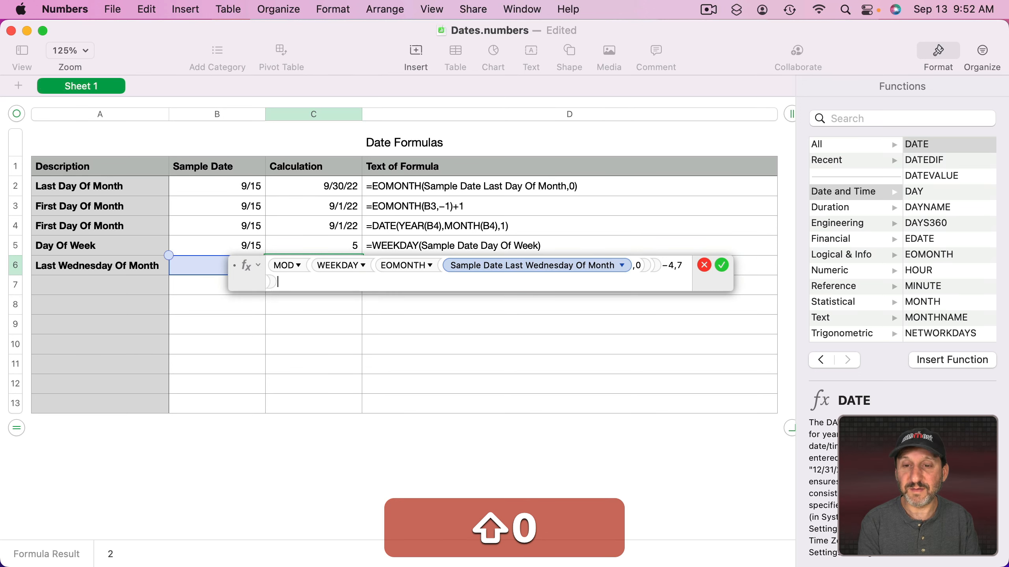
key(Return)
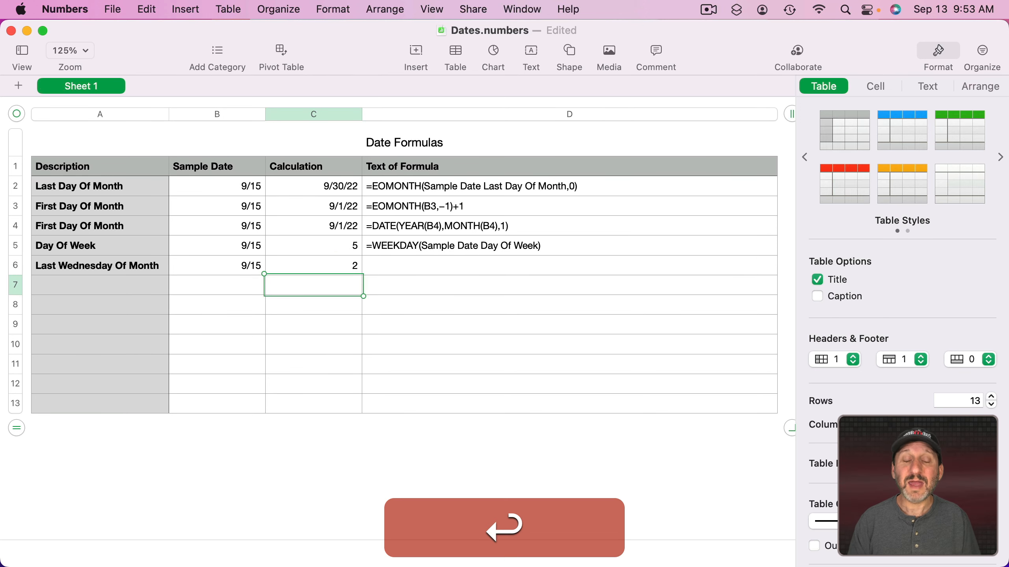
- Try subtracting 7 instead of 4 inside the MOD formula in C6
double_click(346, 269)
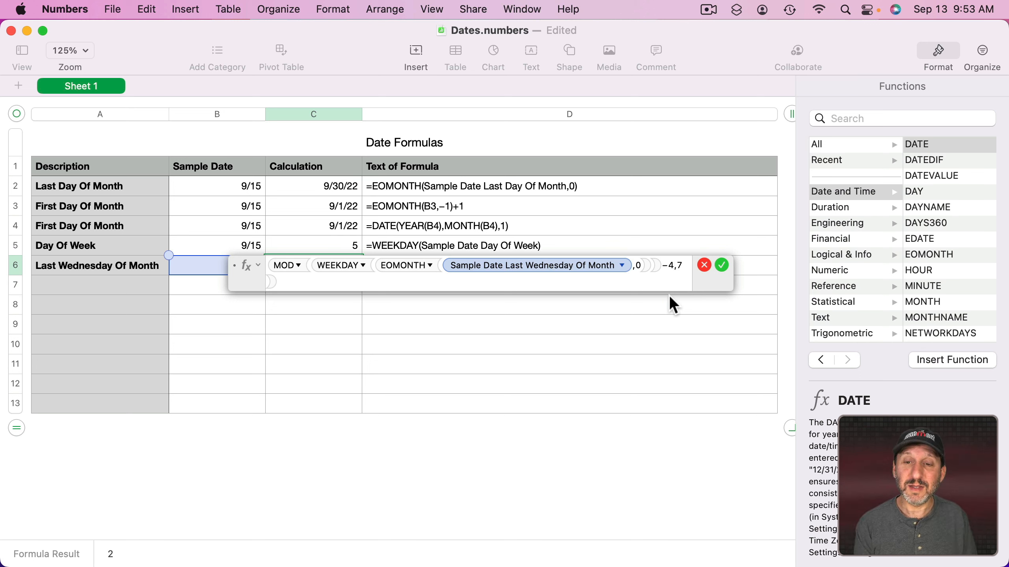
key(BackSpace)
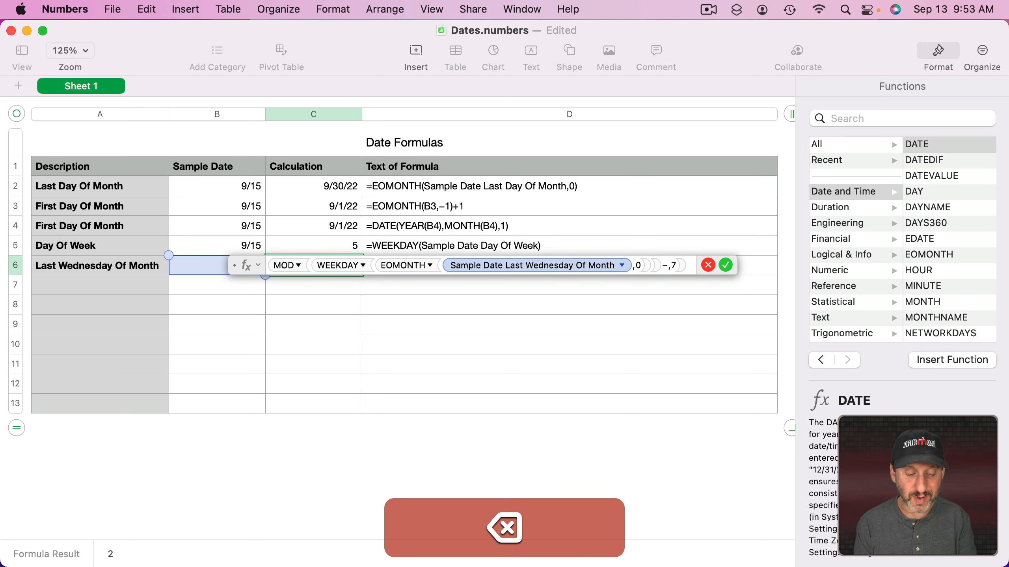
text(7)
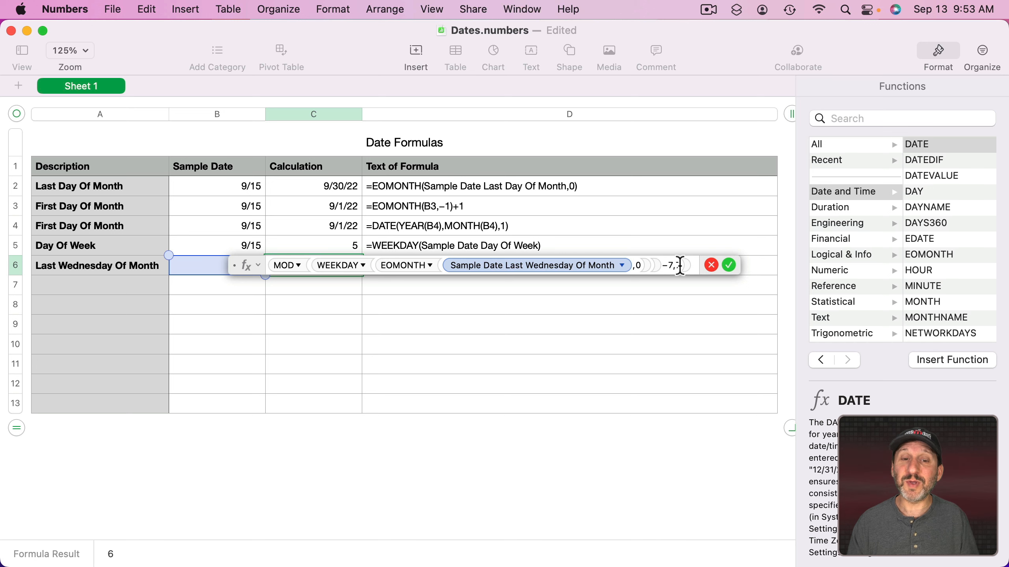
click(730, 265)
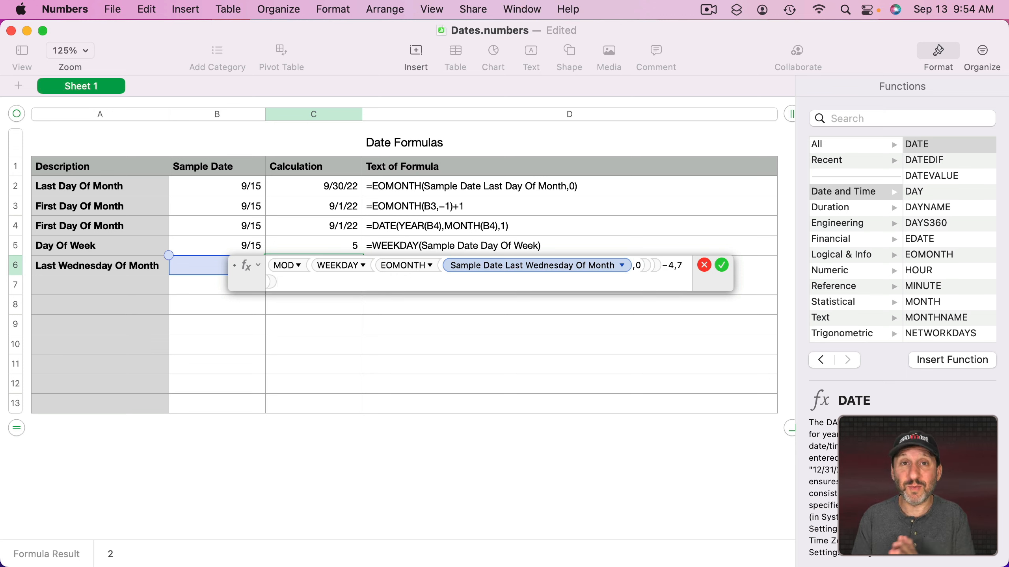
- Complete the C6 formula by placing EOMONTH of B6 with a 0 month offset before the MOD expression and subtracting MOD from it
key(Left)
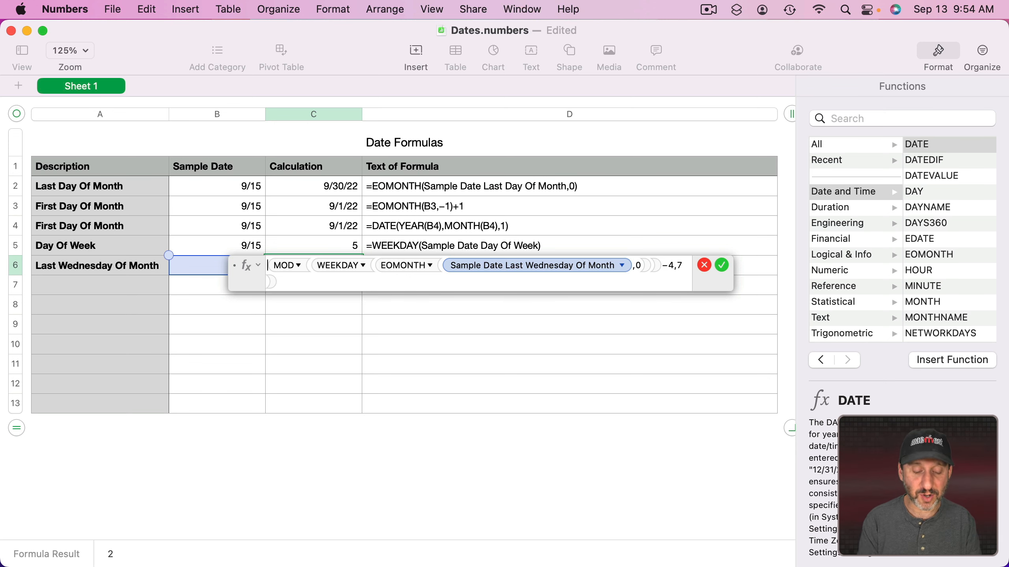
text(EOMONTH)
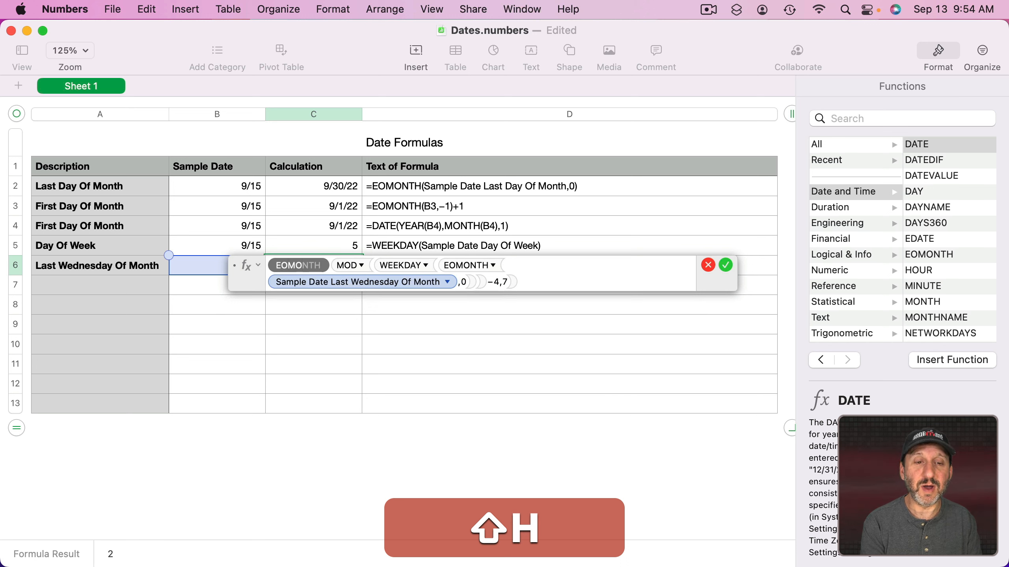
text(()
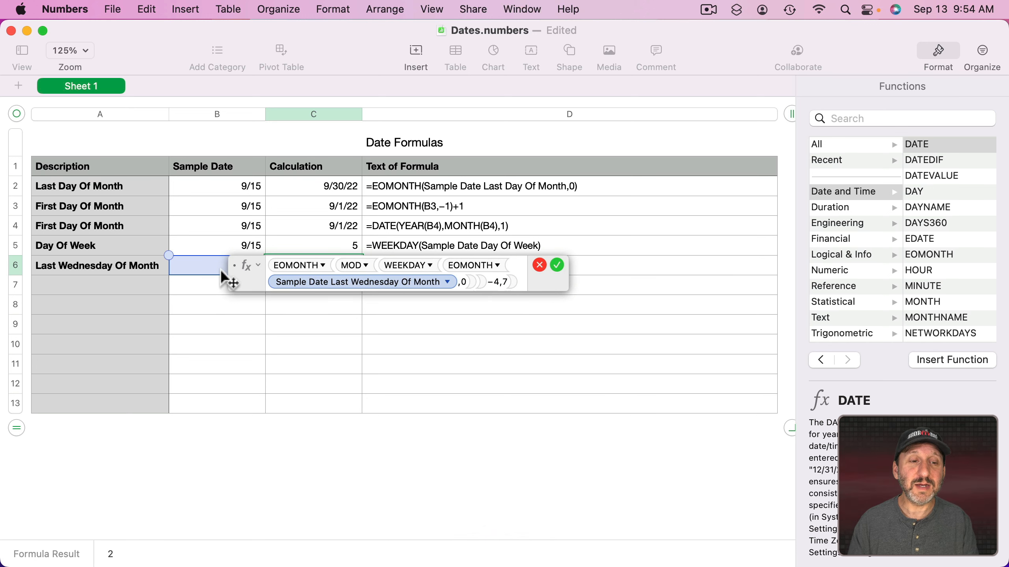
click(200, 267)
text(,0))
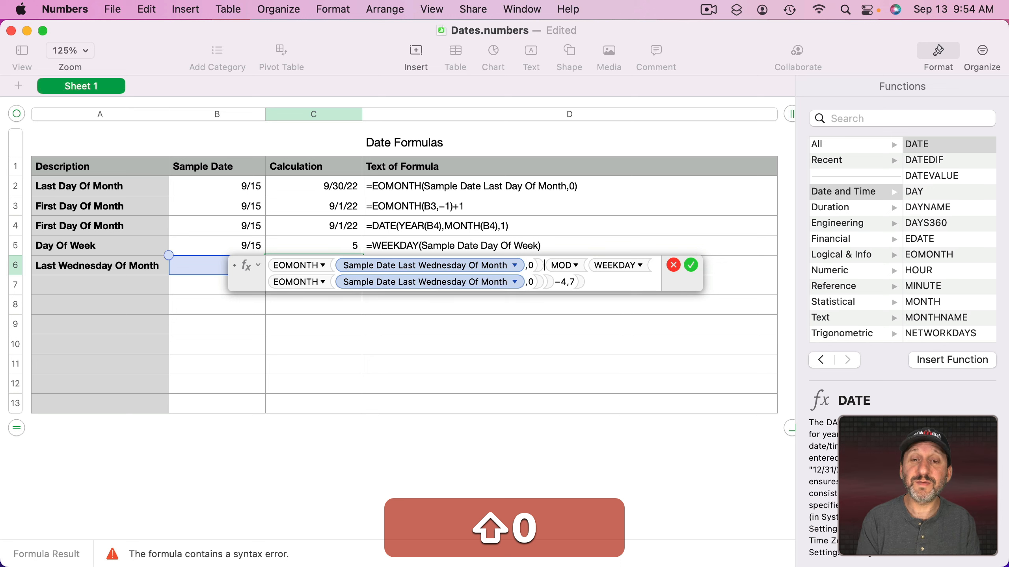
text(-)
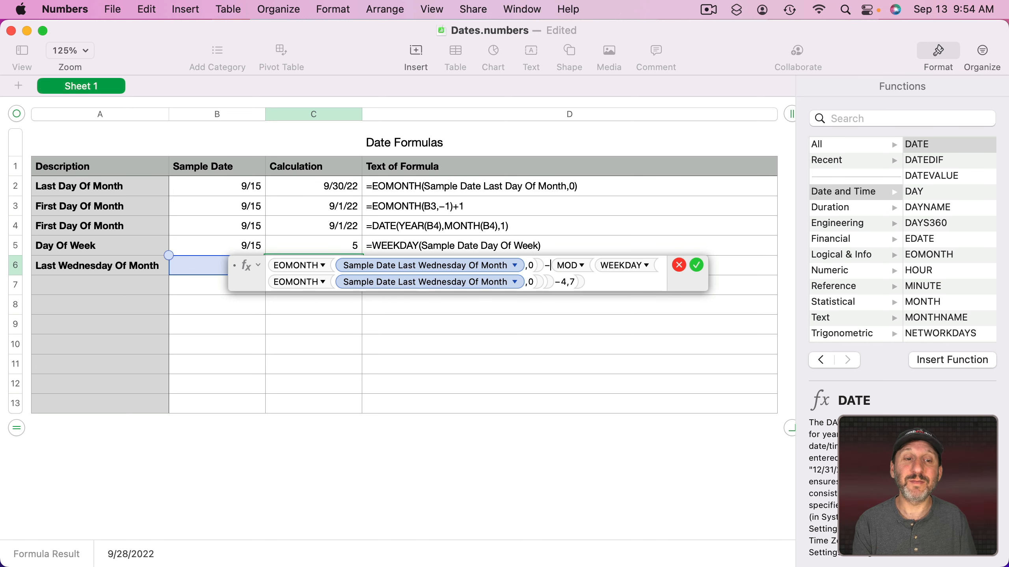
key(Return)
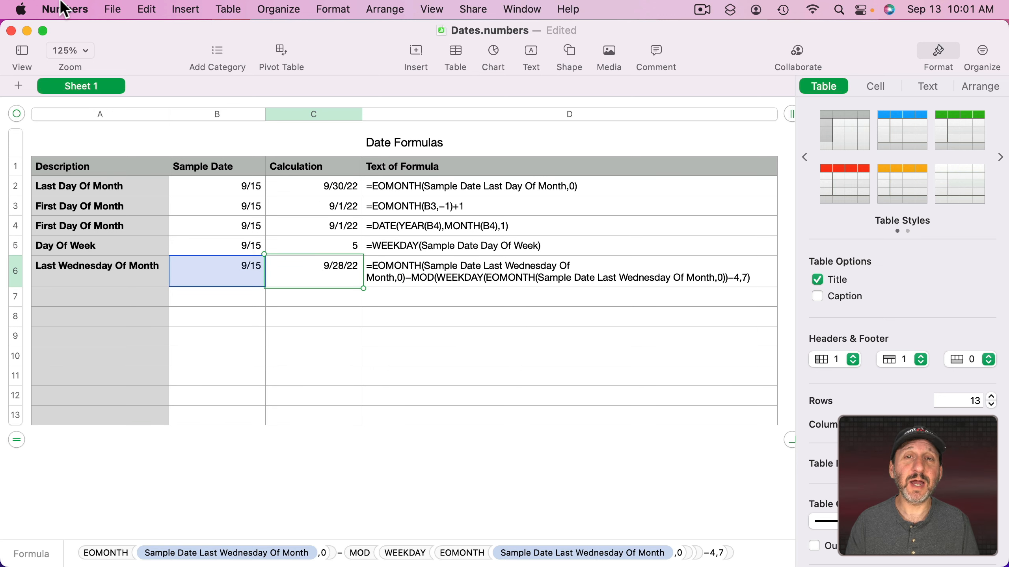
- Turn off the use of header names as labels for cell references in the general preferences
click(63, 9)
click(73, 58)
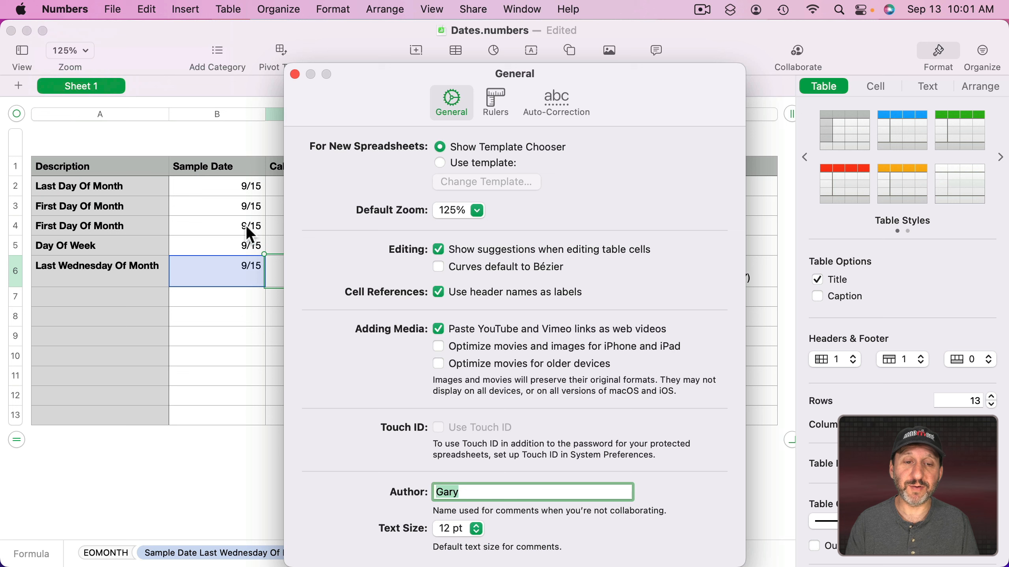
click(439, 293)
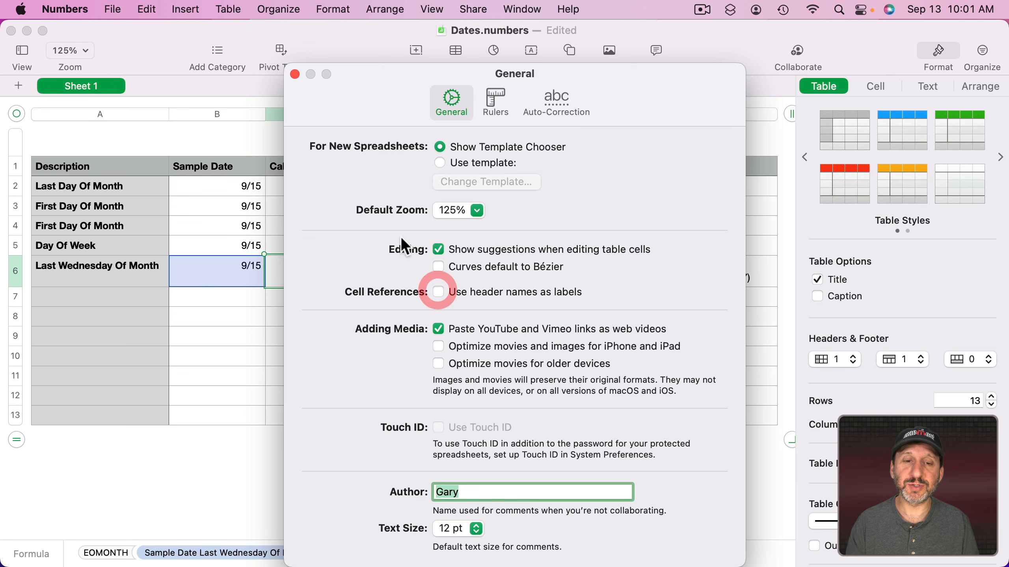
click(295, 75)
click(444, 270)
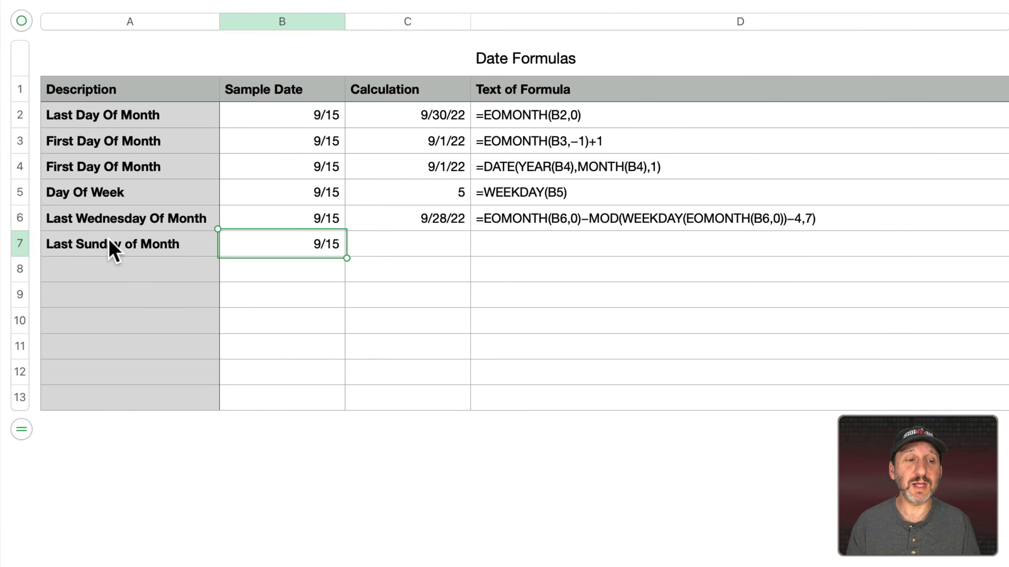
- Copy the Last Wednesday Of Month formula from C6 into C7
click(415, 224)
key(super+c)
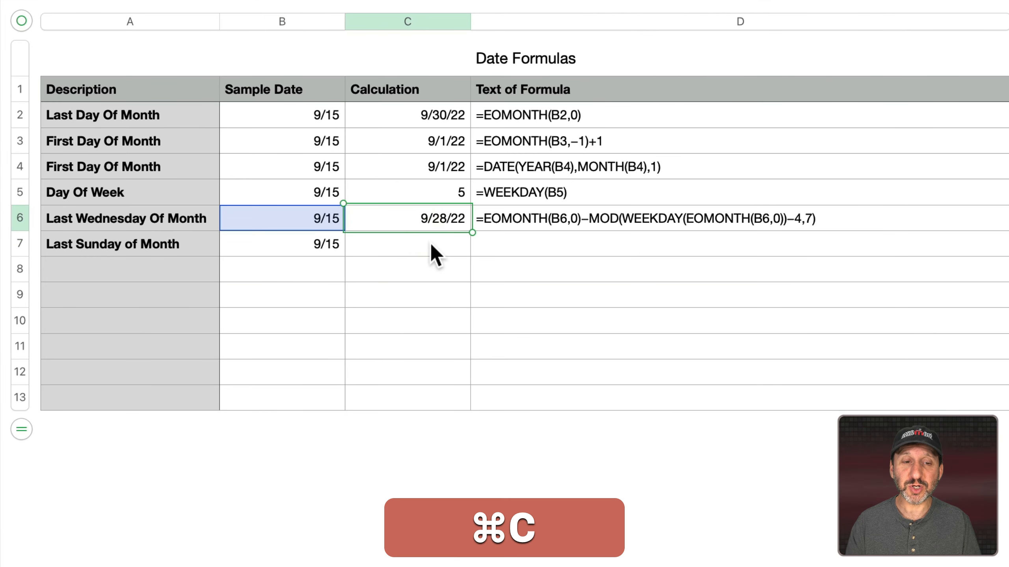
click(431, 244)
key(super+v)
- Change the number subtracted from WEEKDAY in the C7 formula to 1 for Sunday
double_click(441, 243)
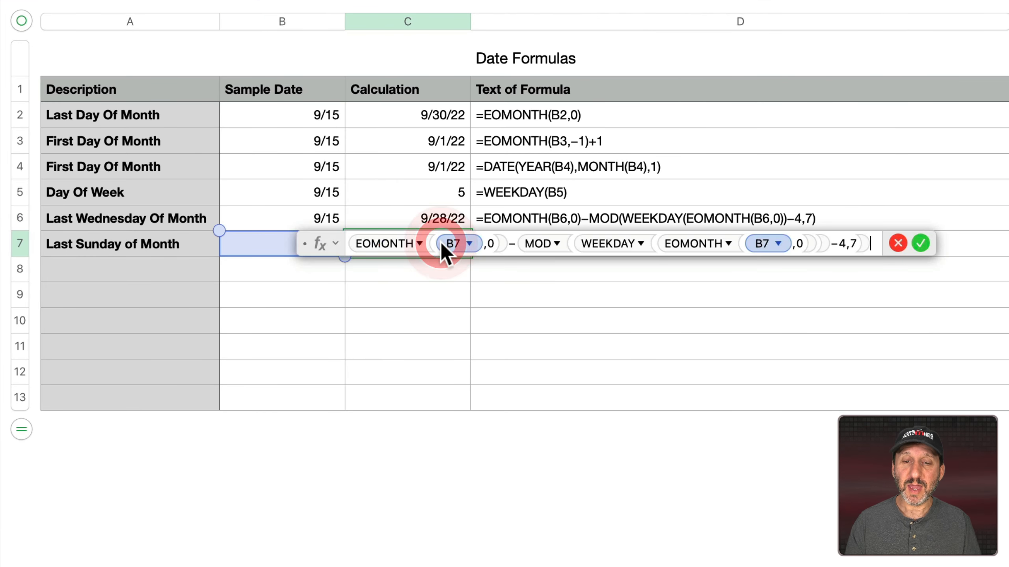
drag(847, 246, 841, 246)
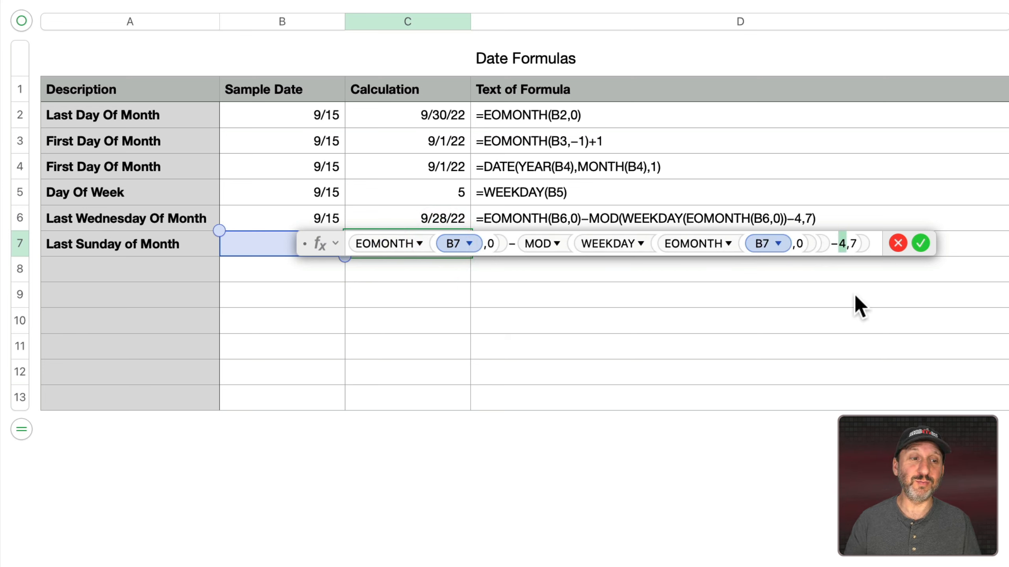
key(Right)
text(1)
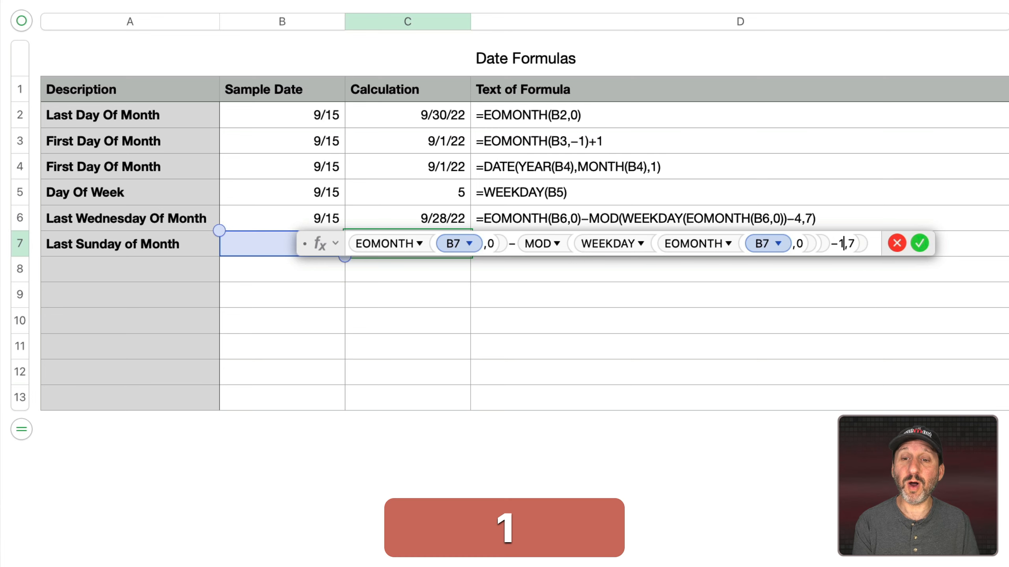
key(Return)
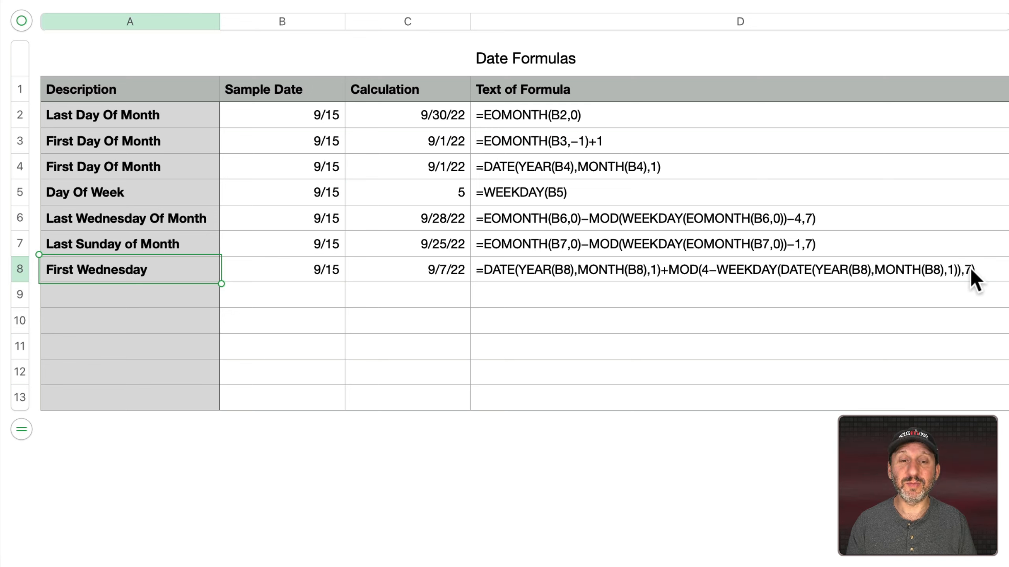
- Review the First Wednesday formula in C8, and set the weekday number inside MOD in the C9 First Sunday formula to 1
double_click(439, 280)
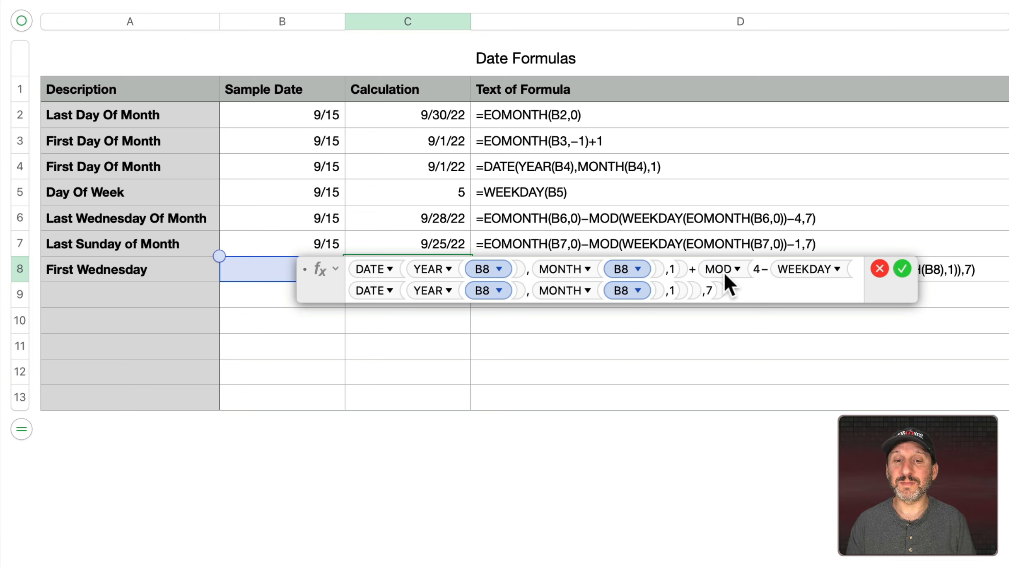
key(Return)
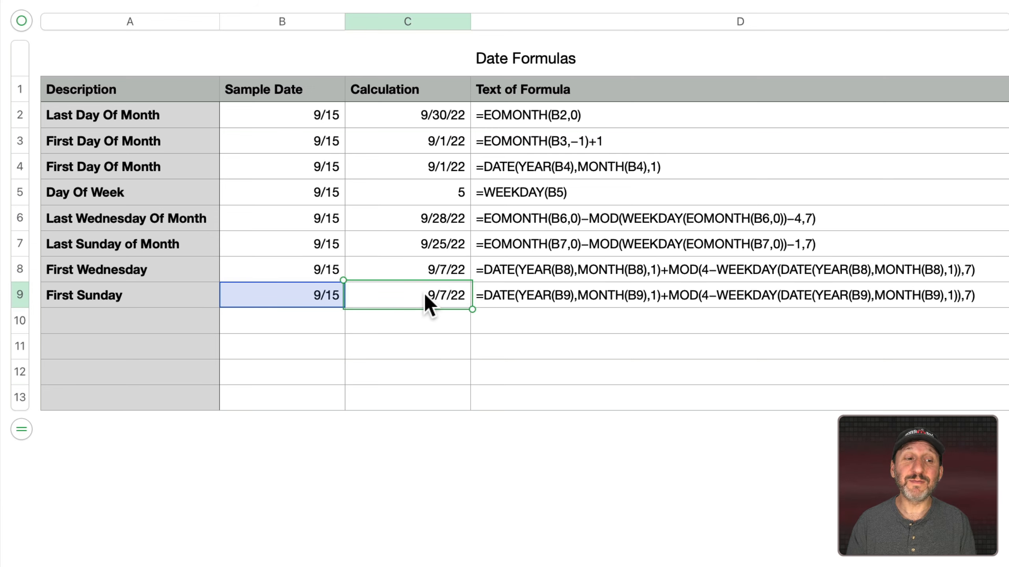
double_click(424, 293)
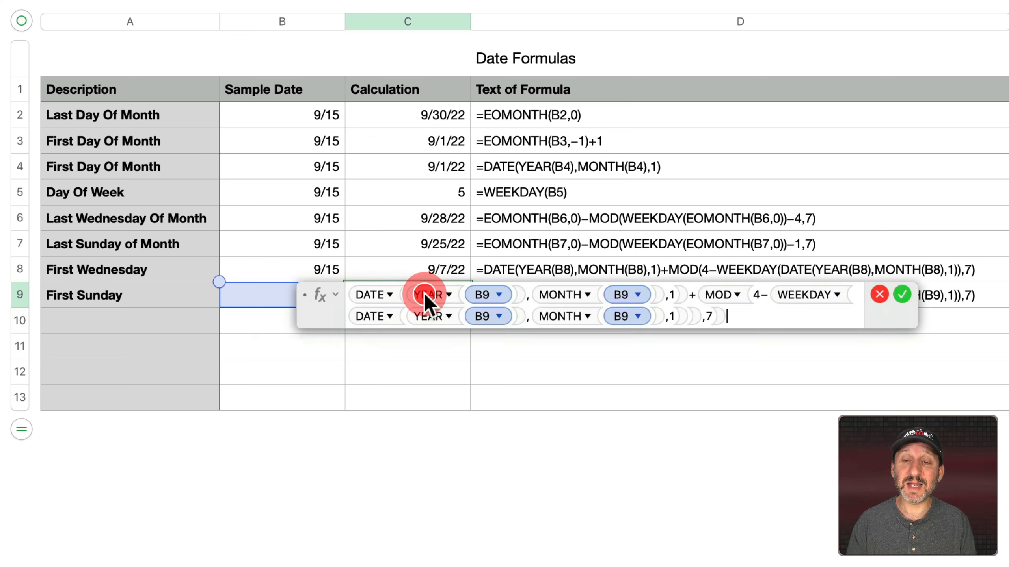
double_click(756, 295)
text(1)
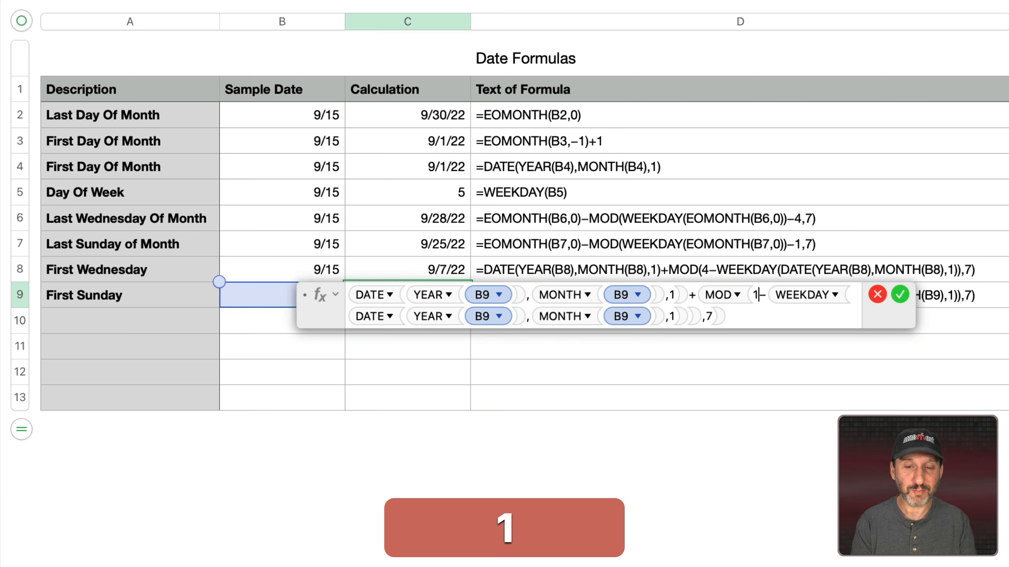
key(Return)
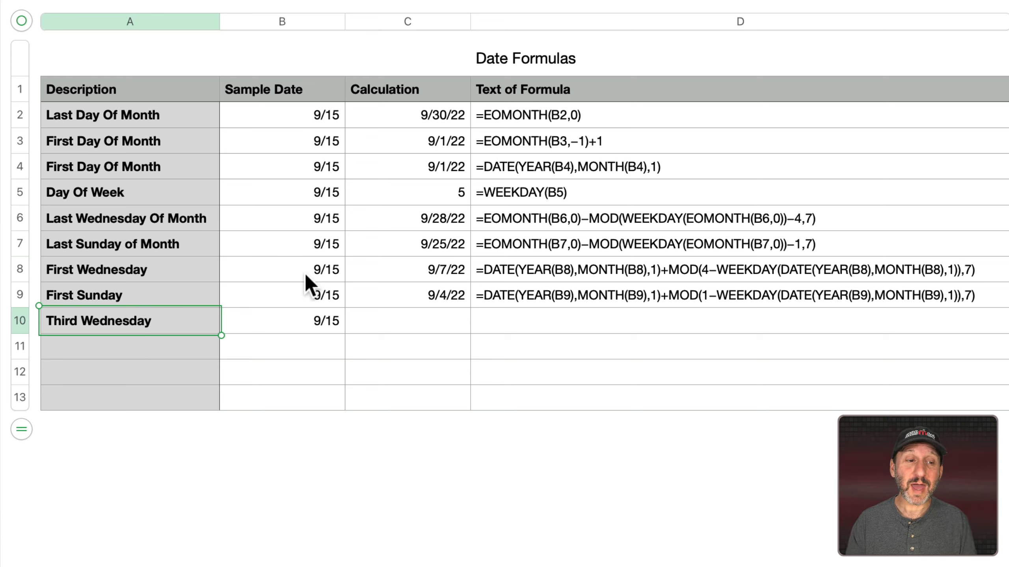
- Copy the First Wednesday calculation and formula text from C8:D8 into the Third Wednesday row at C10:D10
click(424, 270)
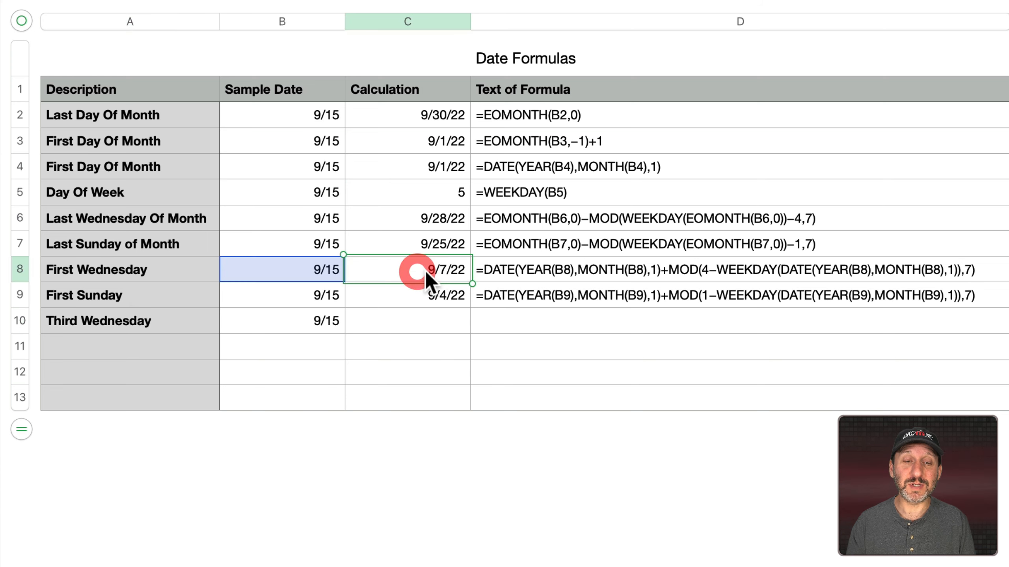
shift+click(521, 277)
key(super+shift+c)
click(421, 323)
key(super+v)
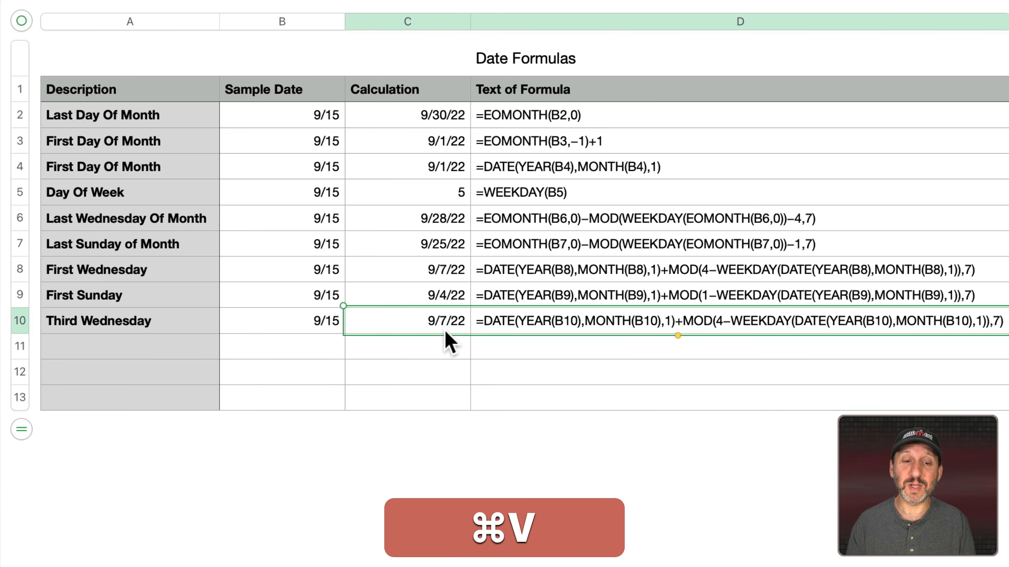
- Add 14 to the end of the Third Wednesday formula in C10
double_click(437, 325)
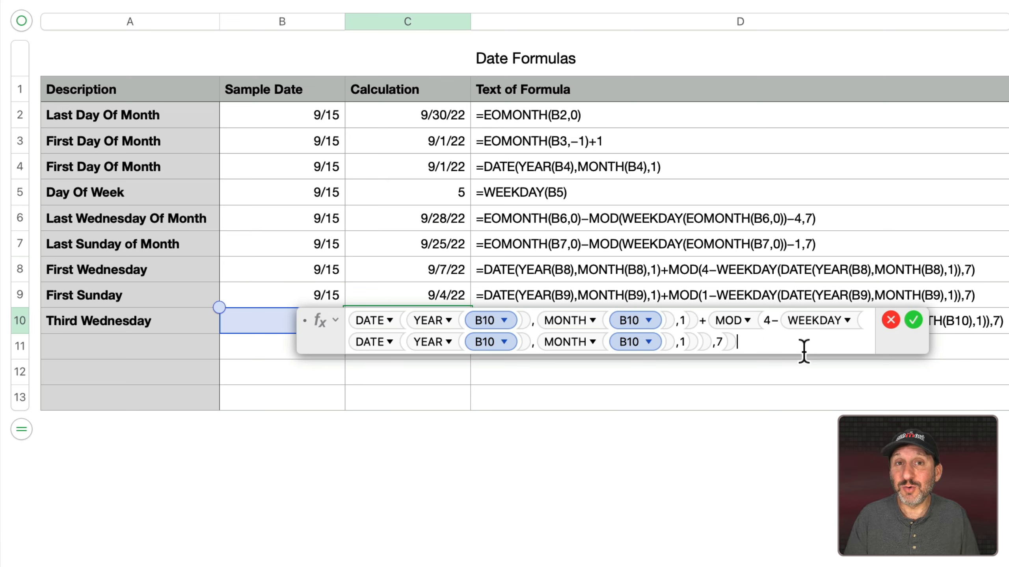
text(+14)
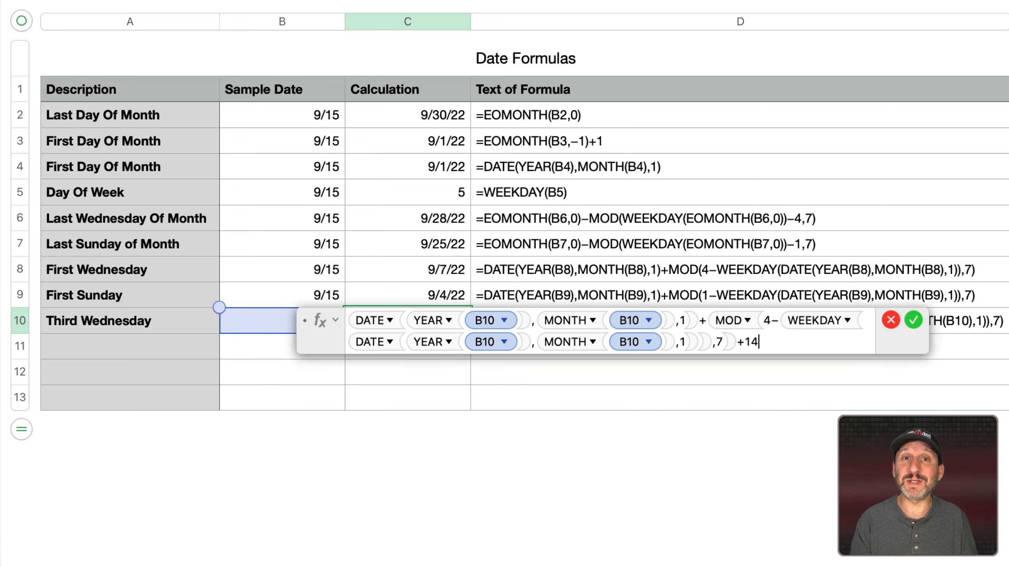
key(Return)
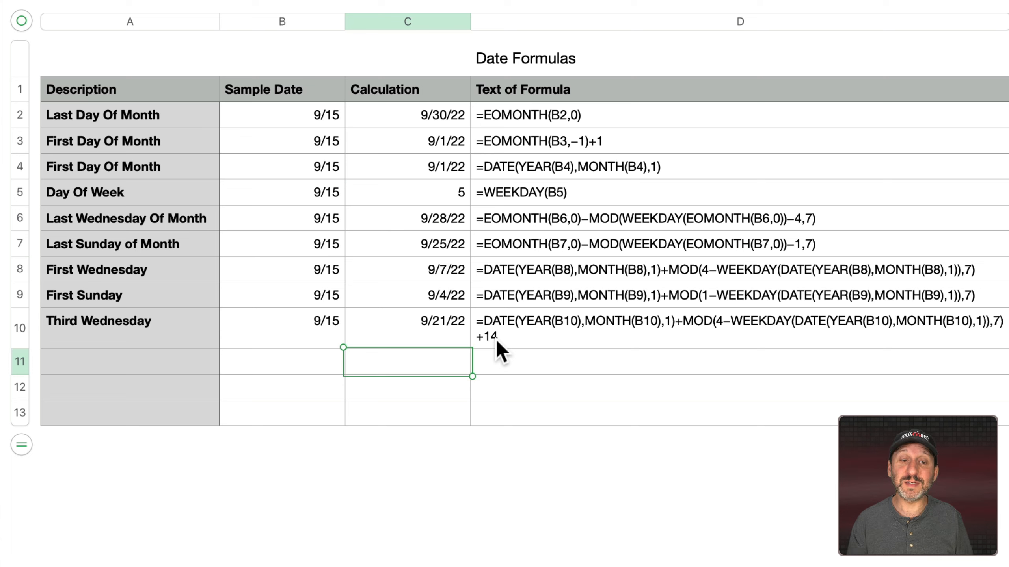
- Select the formula text cells D2 through D10
click(518, 106)
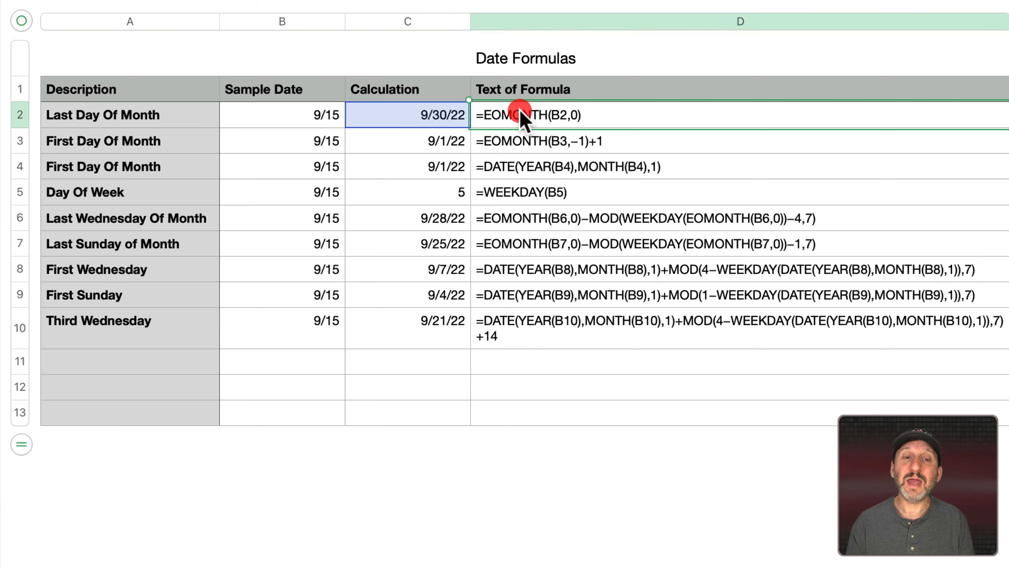
shift+click(542, 322)
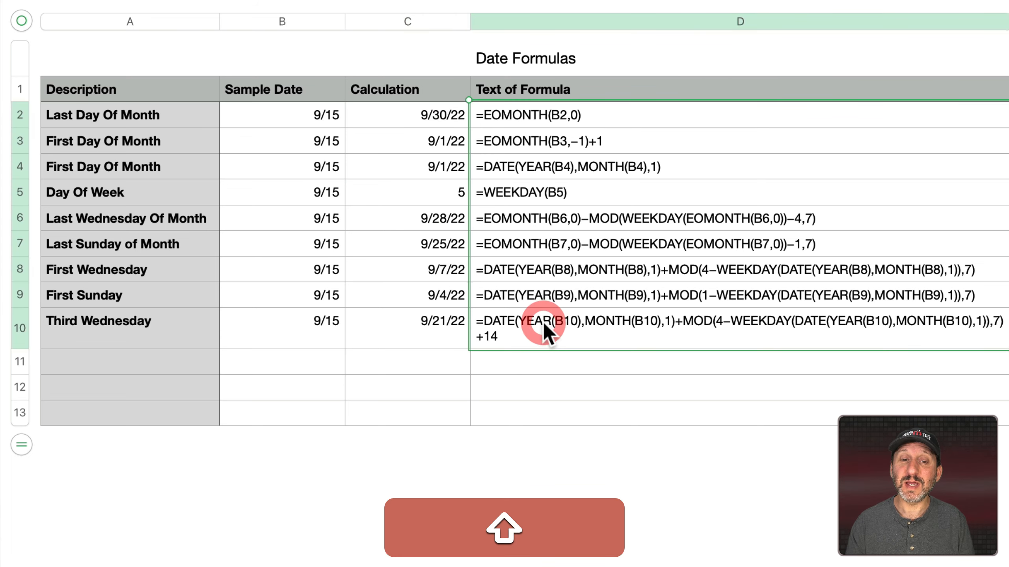